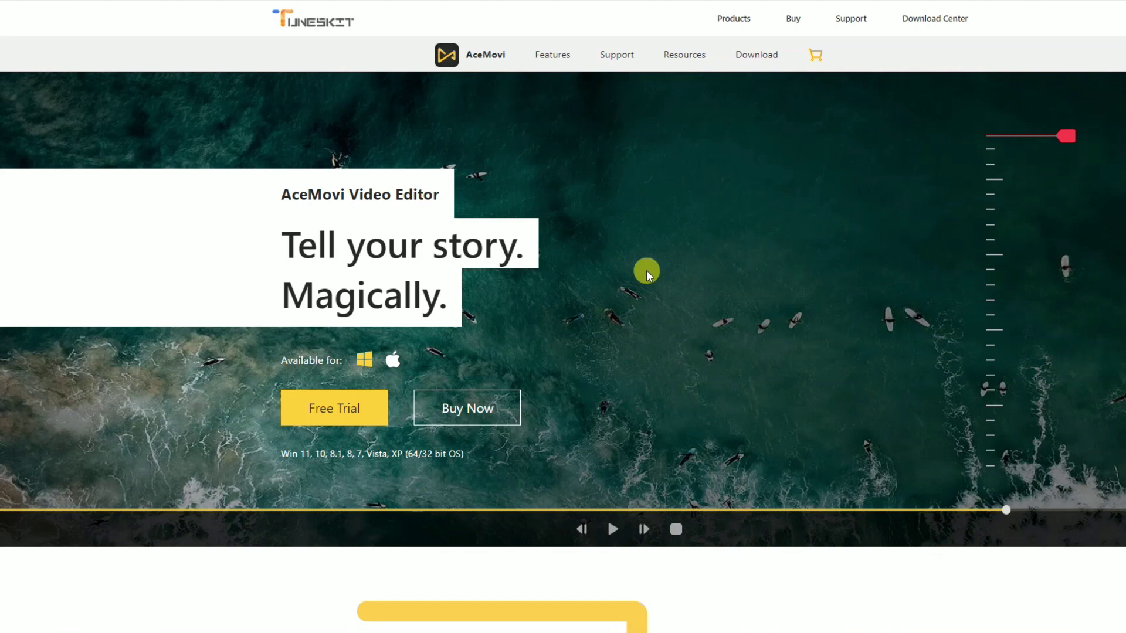
Step: Download the free trial of AceMovi Video Editor from its product page
{"action": "scroll", "coordinate": [646, 270], "scroll_direction": "down", "scroll_amount": 2}
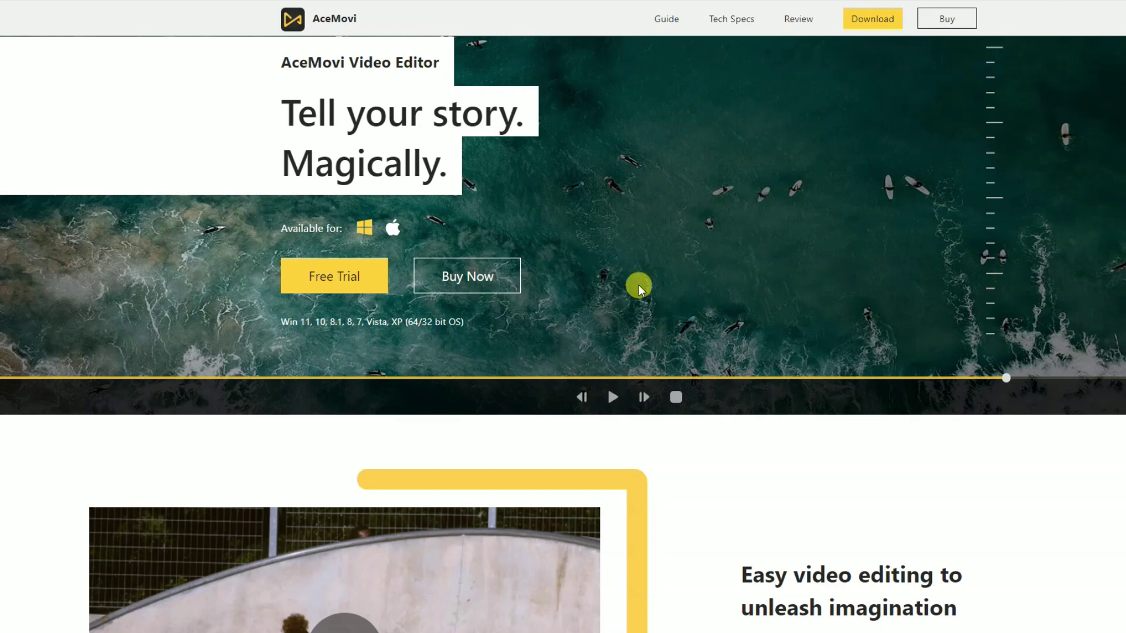
{"action": "scroll", "coordinate": [683, 272], "scroll_direction": "down", "scroll_amount": 4}
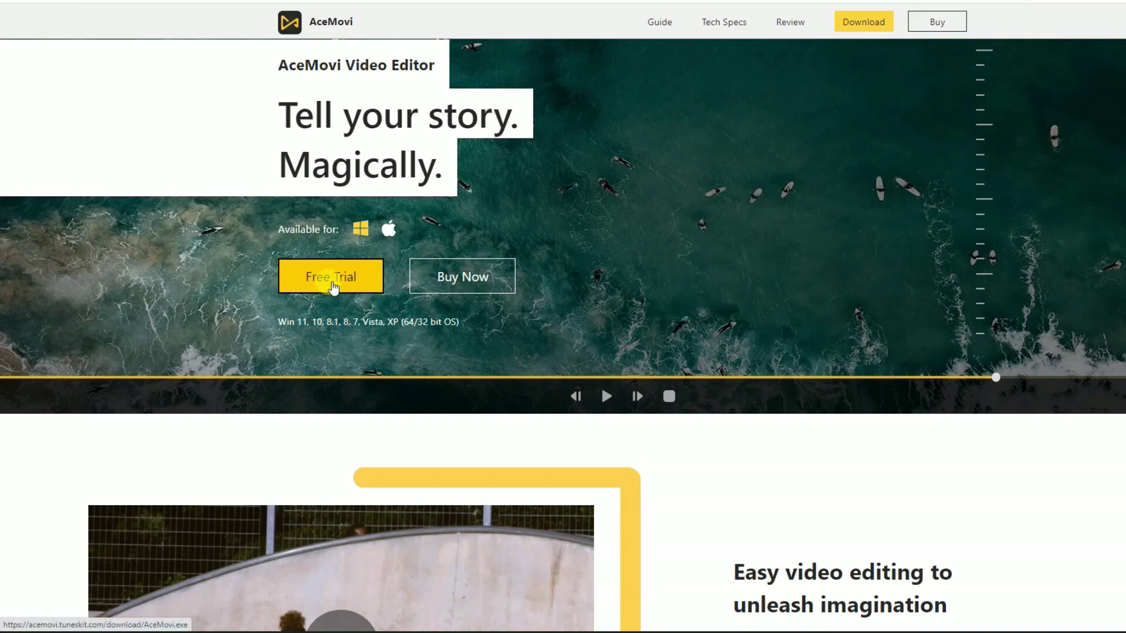
{"action": "left_click", "coordinate": [331, 285]}
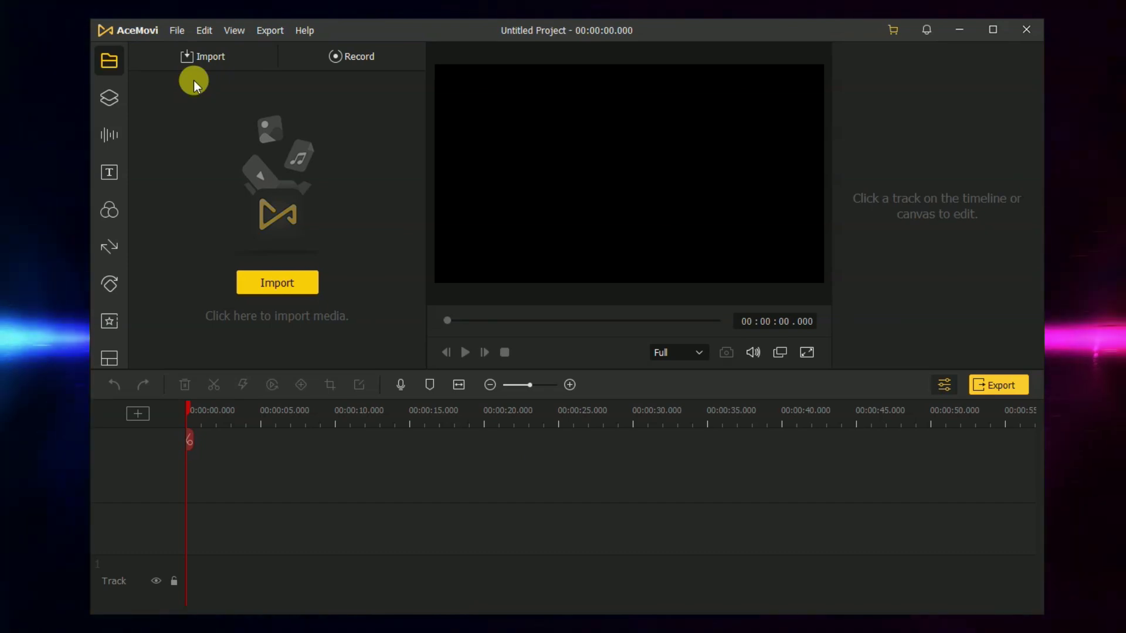
Step: Open the recorder and try its Camera Record and Sound Record modes, ending with Screen Record selected
{"action": "left_click", "coordinate": [349, 59]}
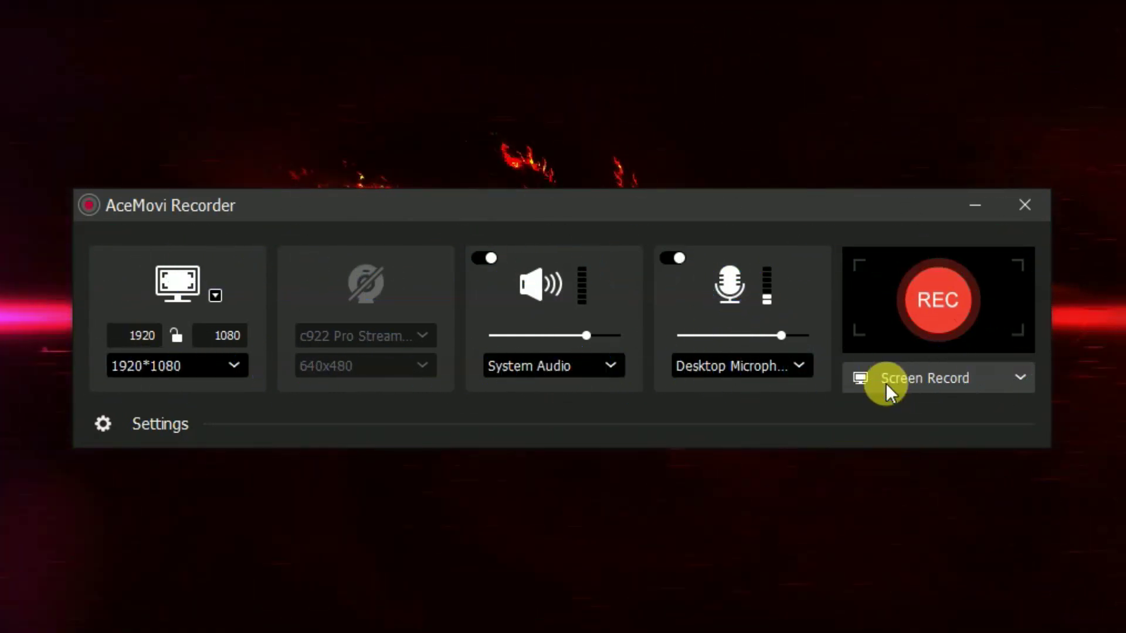
{"action": "left_click", "coordinate": [1004, 388]}
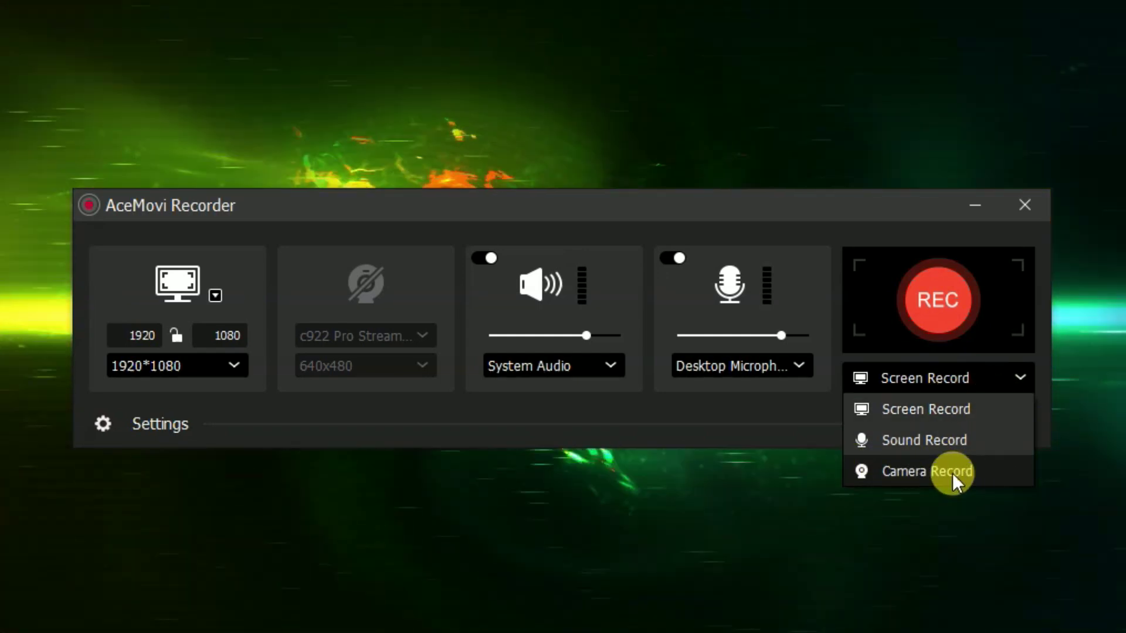
{"action": "left_click", "coordinate": [923, 472]}
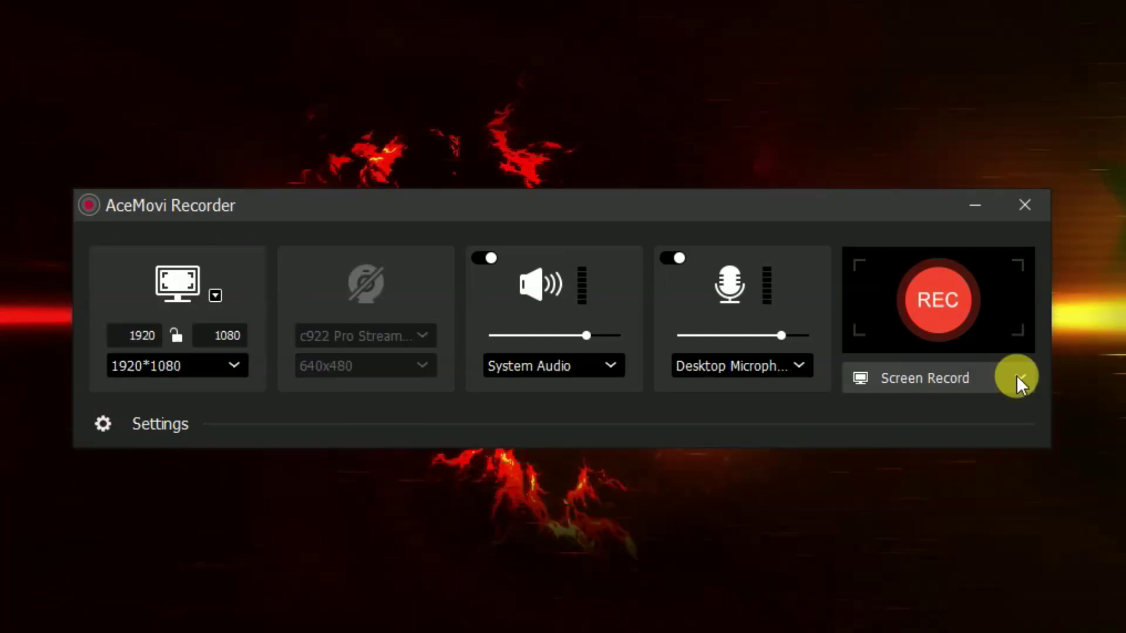
{"action": "left_click", "coordinate": [1018, 378]}
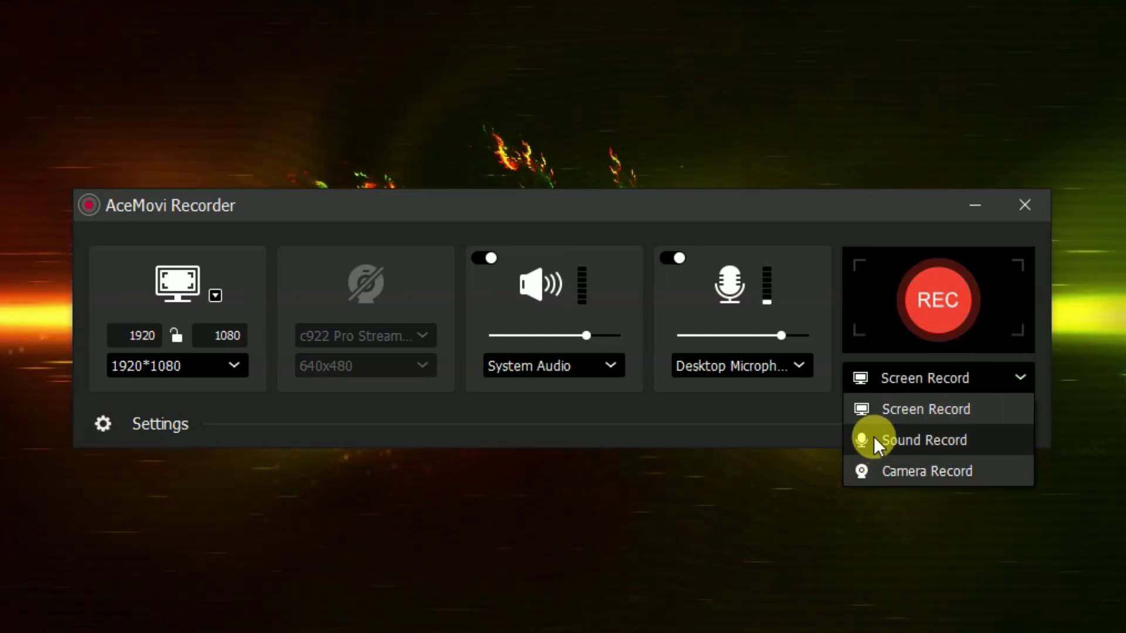
{"action": "left_click", "coordinate": [902, 441]}
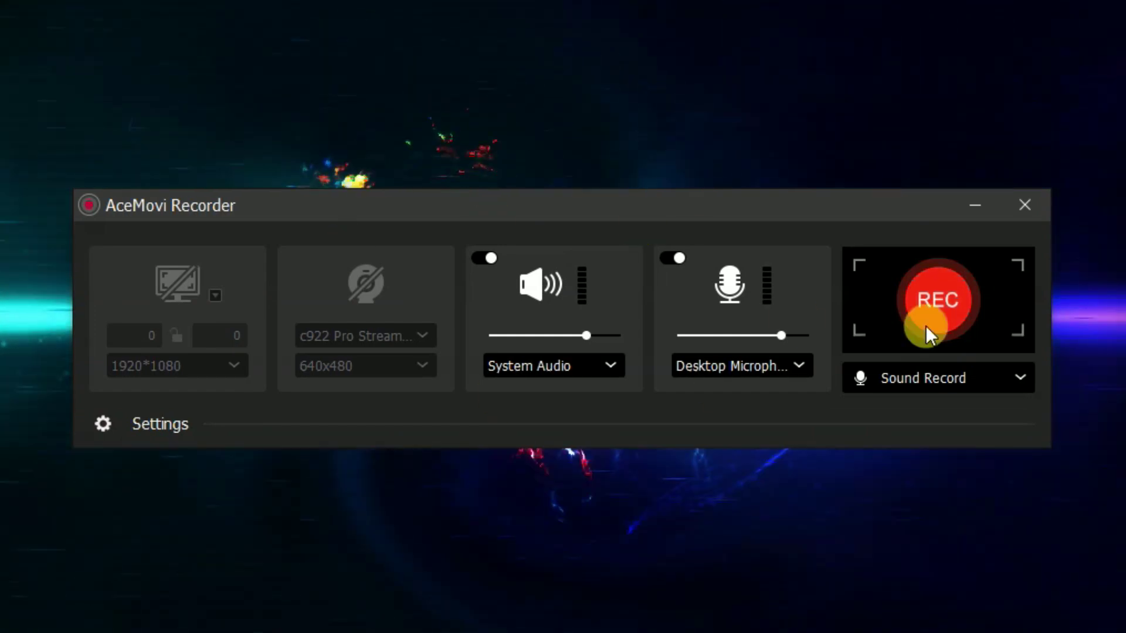
{"action": "left_click", "coordinate": [1020, 378]}
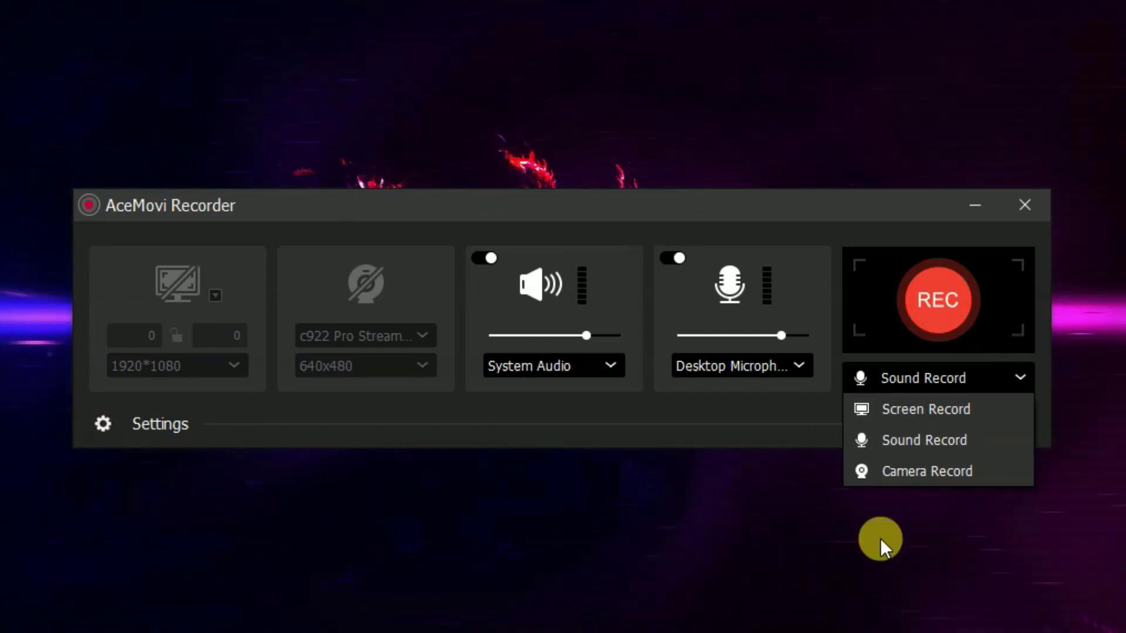
{"action": "left_click", "coordinate": [929, 409]}
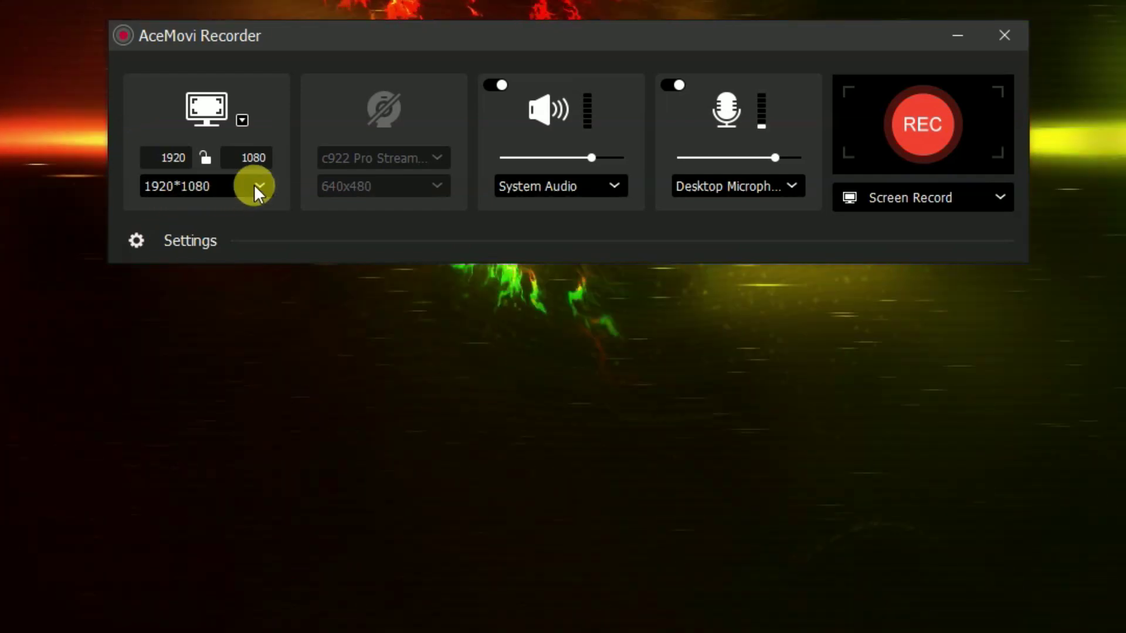
Step: Record a selected screen area of about 344 x 381 pixels over the video files, and stop the recording
{"action": "left_click", "coordinate": [256, 188]}
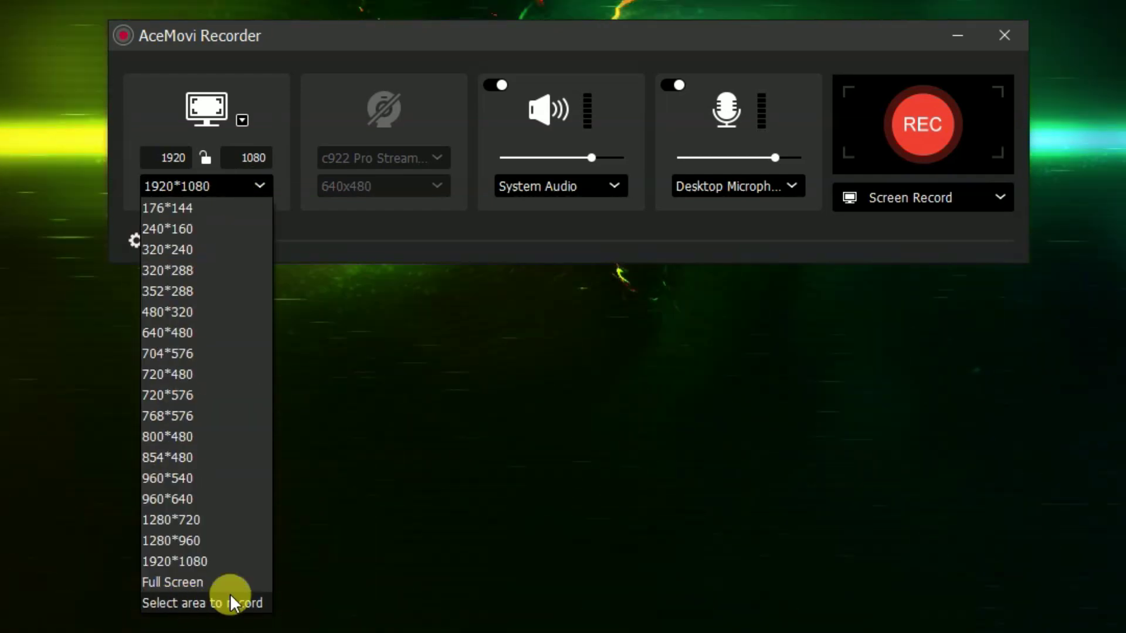
{"action": "left_click", "coordinate": [204, 604]}
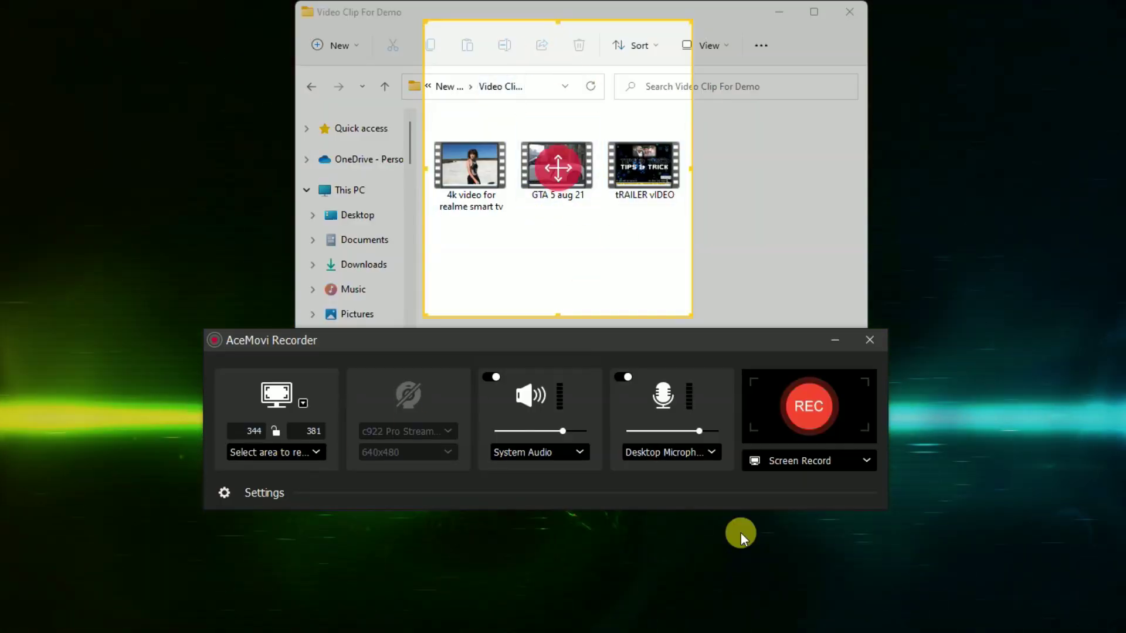
{"action": "left_click", "coordinate": [812, 406]}
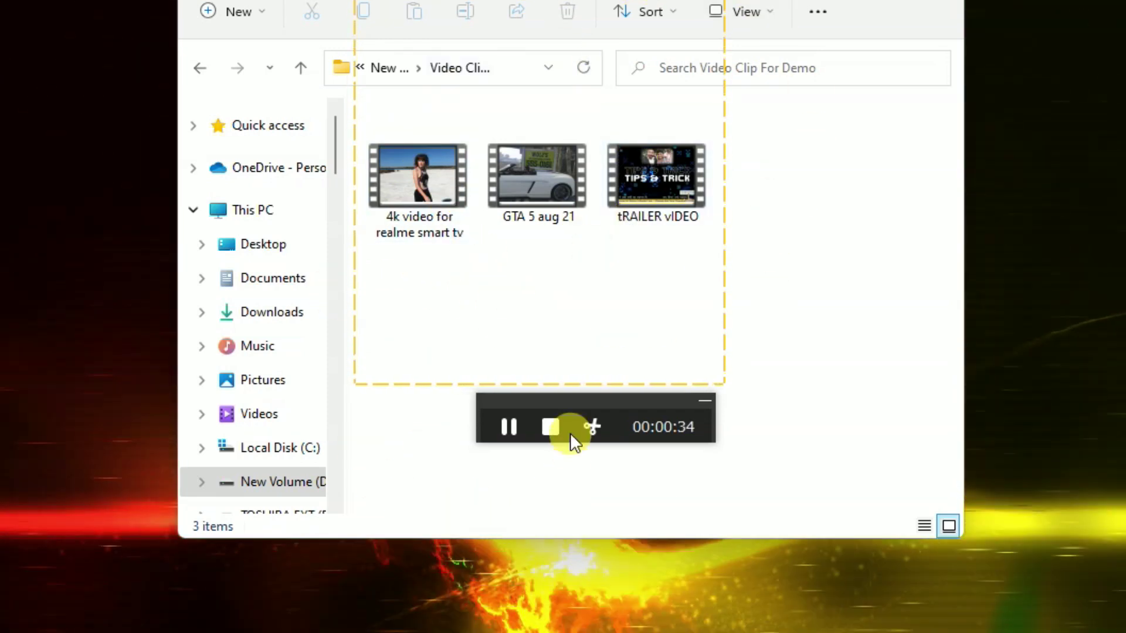
{"action": "left_click", "coordinate": [550, 427]}
Step: Add the finished screen recording to the timeline and dismiss the prompt about matching the project settings
{"action": "left_click", "coordinate": [147, 396]}
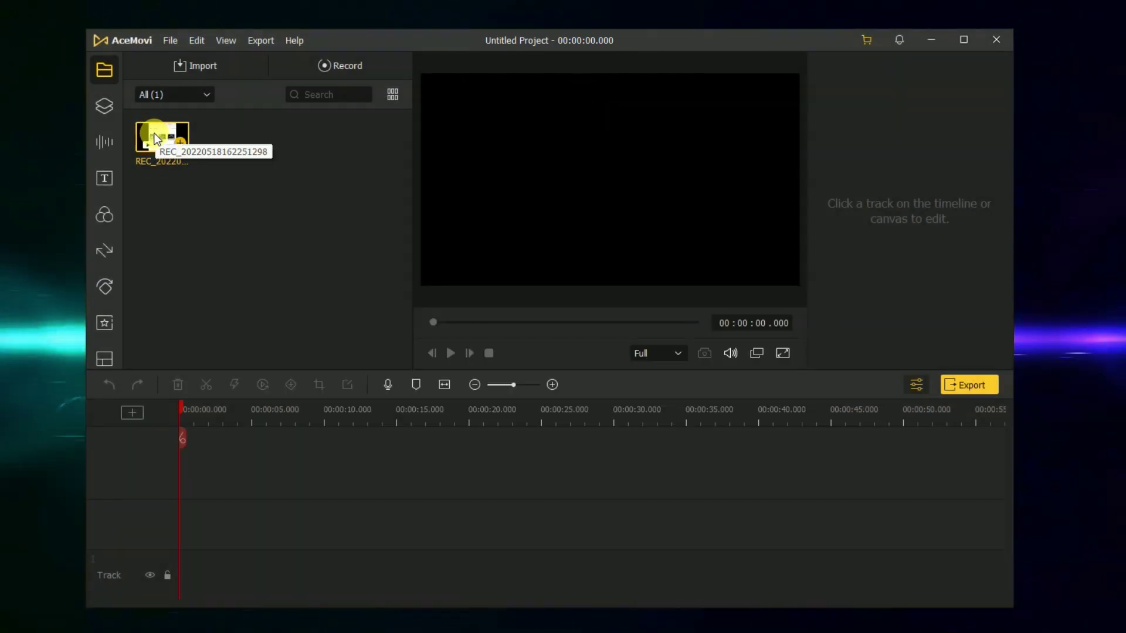
{"action": "left_click_drag", "start_coordinate": [157, 142], "coordinate": [585, 520]}
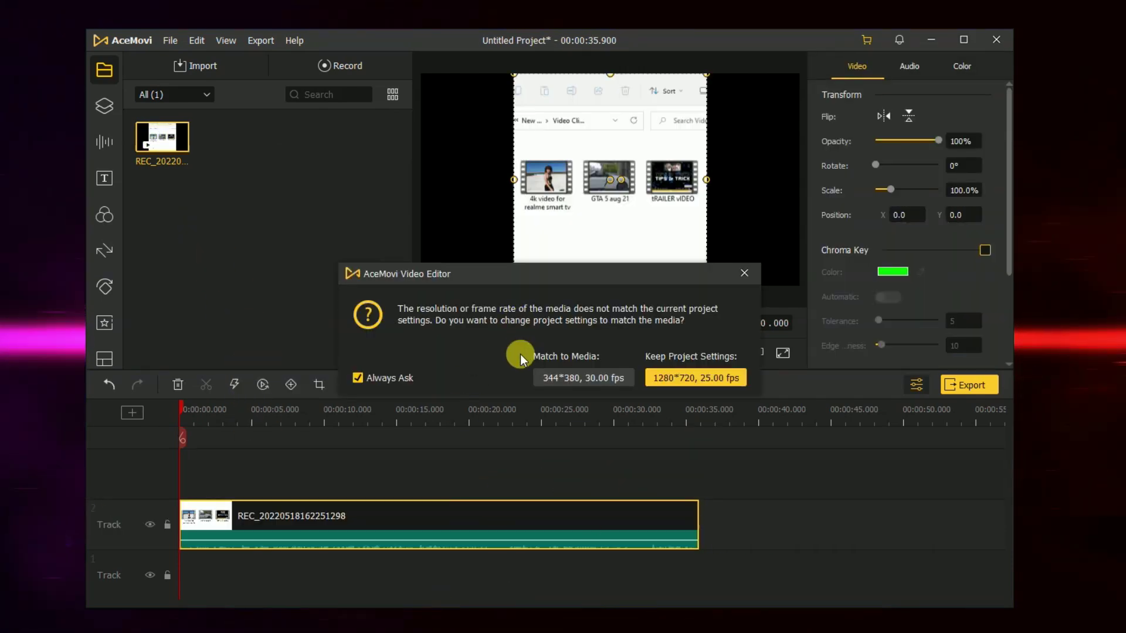
{"action": "left_click", "coordinate": [745, 274]}
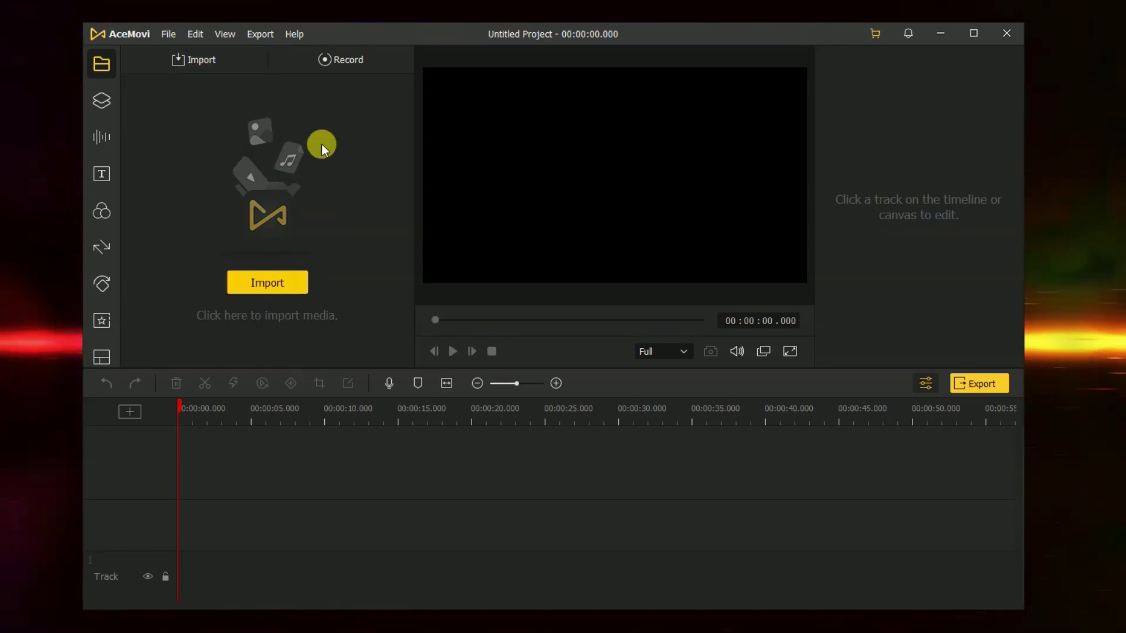
Step: Import all three videos from the Video Clip For Demo folder into the media library
{"action": "left_click", "coordinate": [283, 285]}
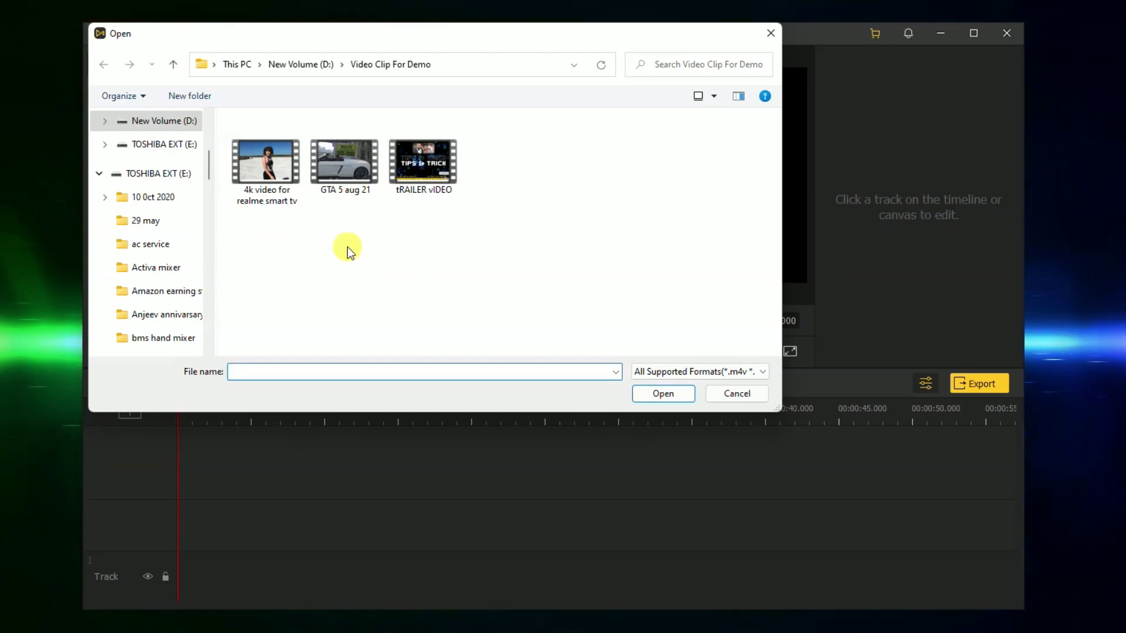
{"action": "left_click_drag", "start_coordinate": [237, 216], "coordinate": [475, 158]}
{"action": "left_click", "coordinate": [672, 395]}
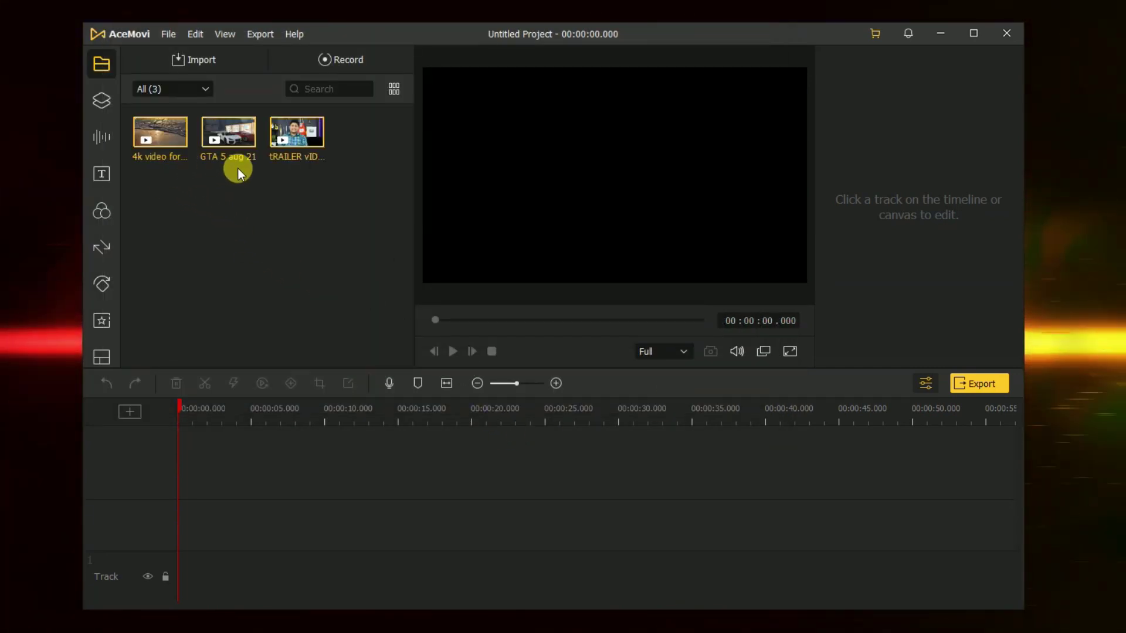
{"action": "left_click", "coordinate": [309, 212]}
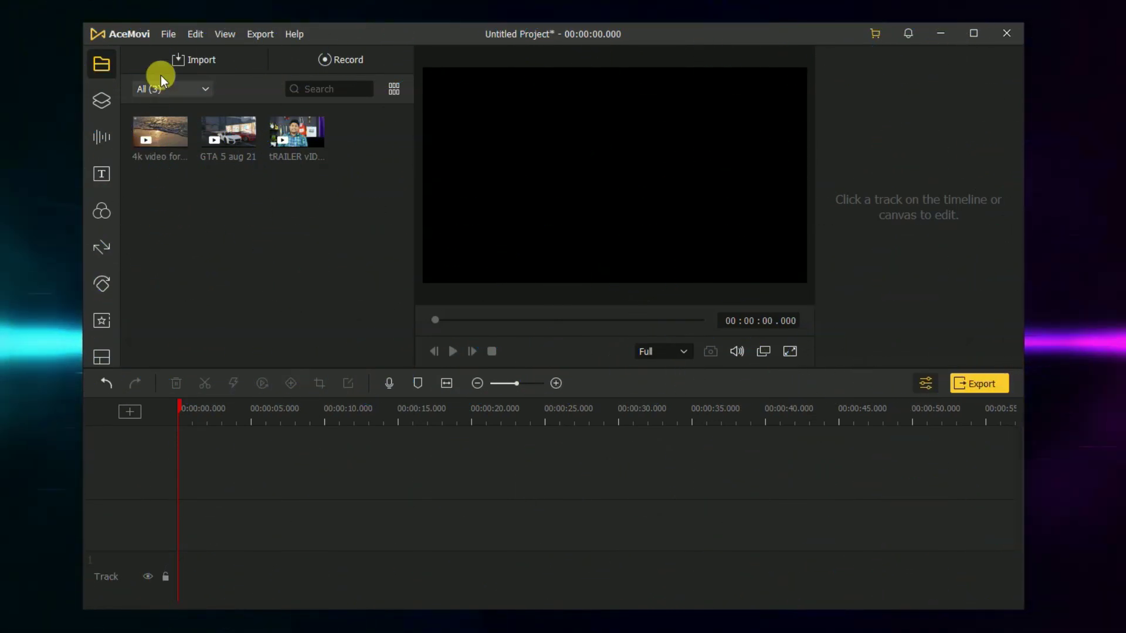
Step: Set the project resolution to 1920 x 1080 (16:9) Full HD and the frame rate to 30 fps
{"action": "left_click", "coordinate": [168, 35]}
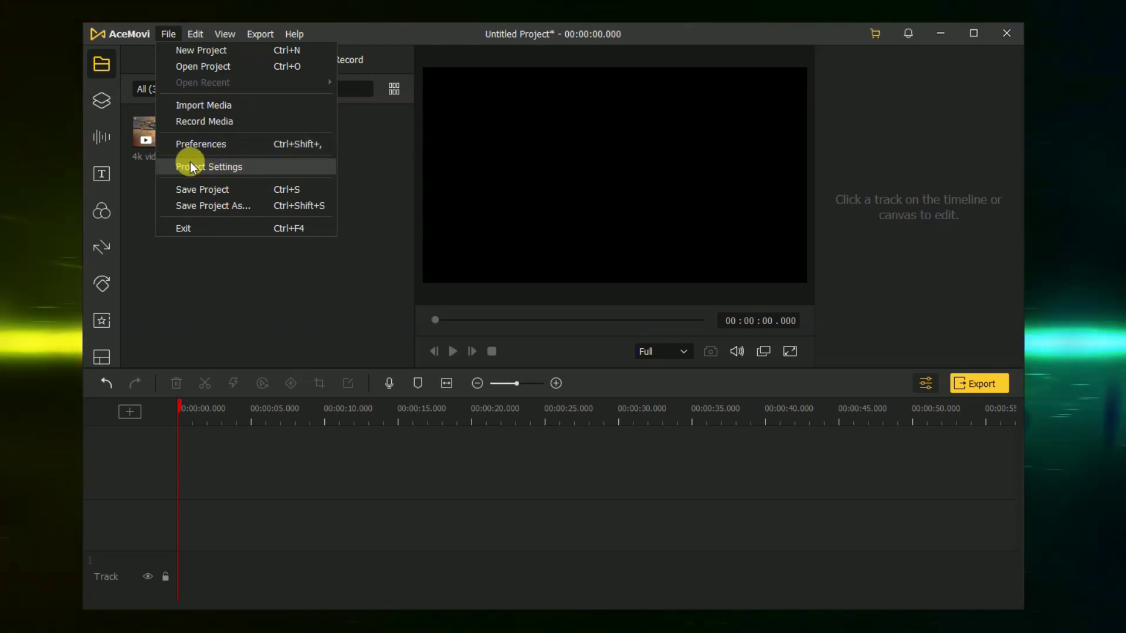
{"action": "left_click", "coordinate": [217, 168]}
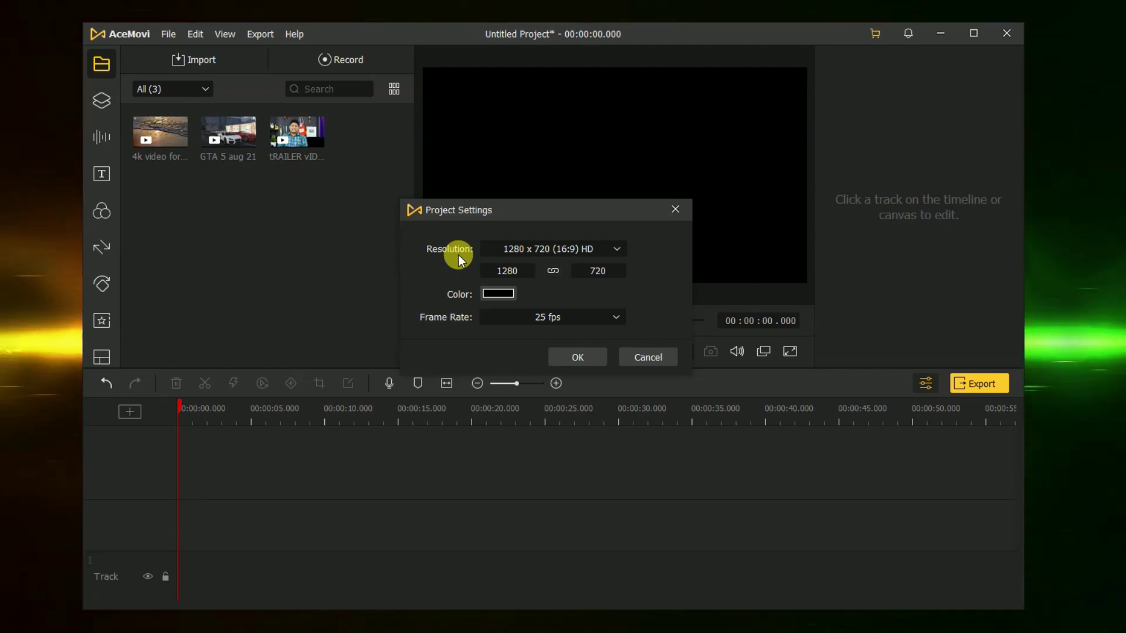
{"action": "left_click", "coordinate": [521, 251]}
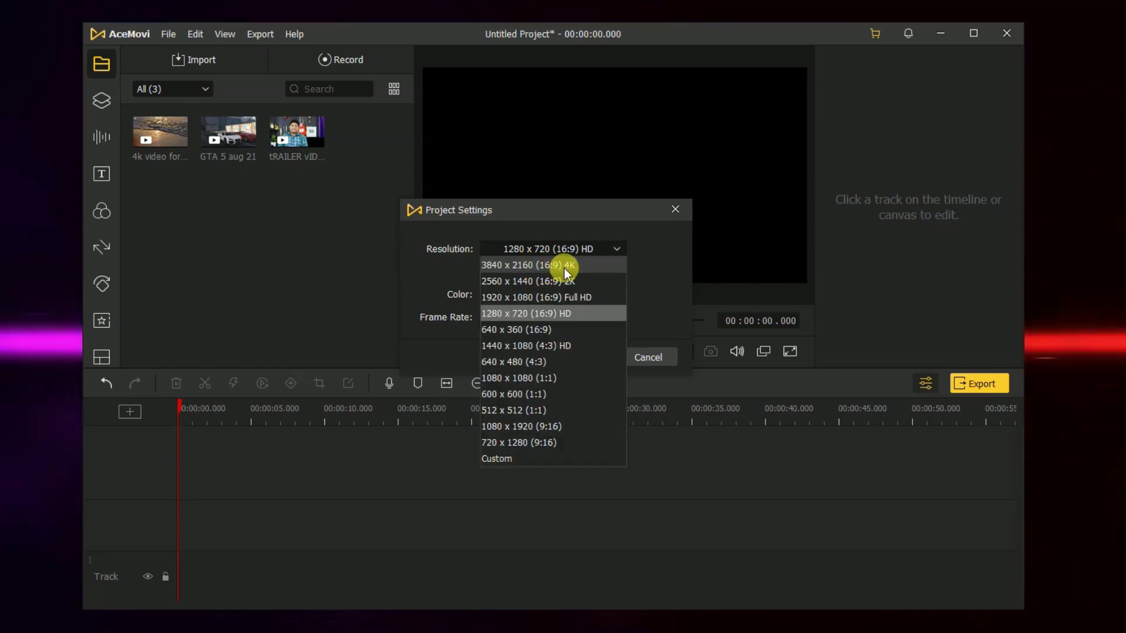
{"action": "left_click", "coordinate": [536, 297]}
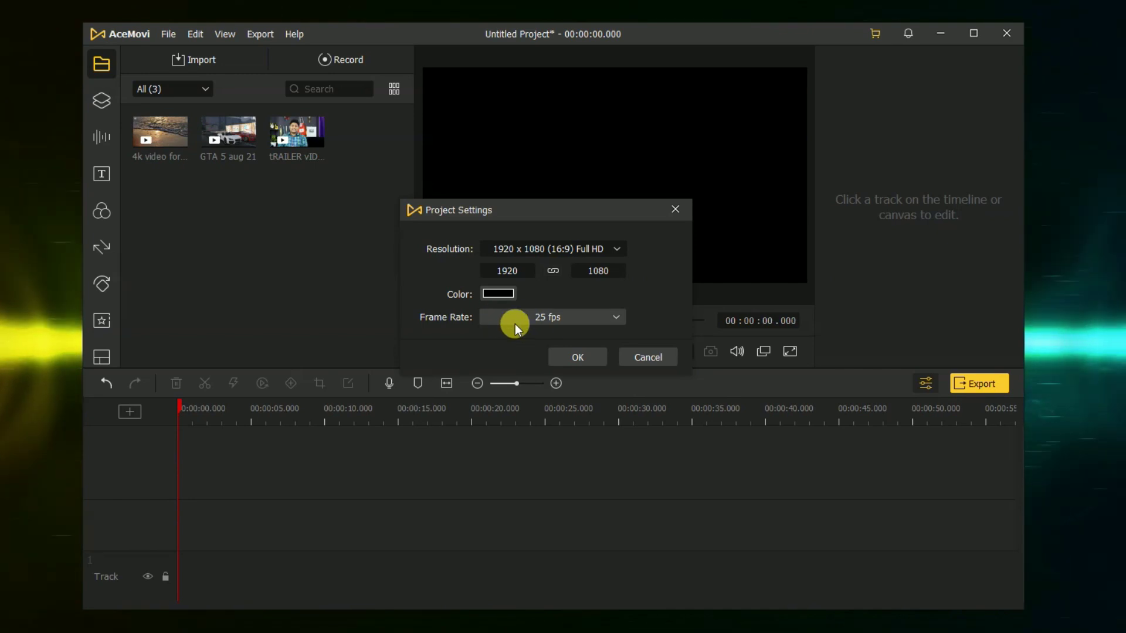
{"action": "left_click", "coordinate": [616, 316]}
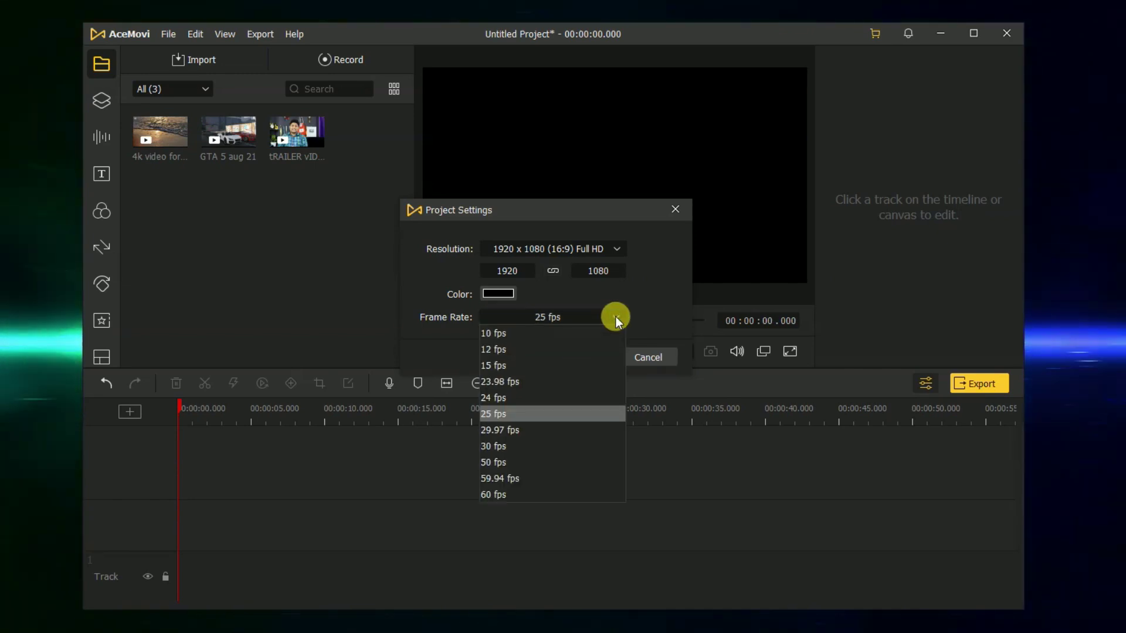
{"action": "left_click", "coordinate": [520, 447]}
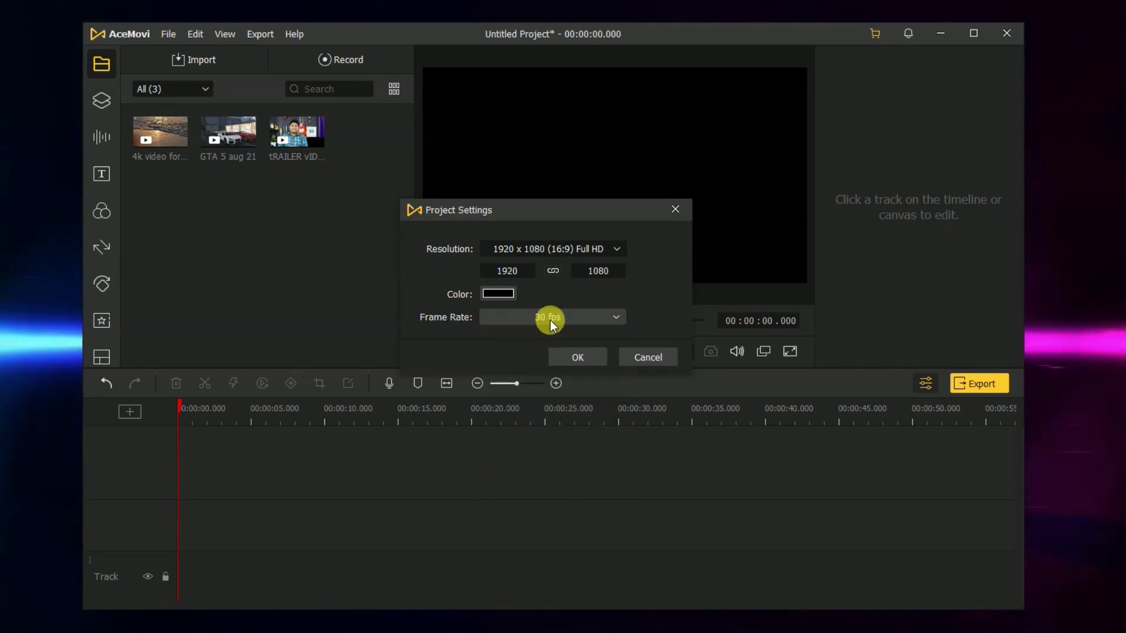
{"action": "left_click", "coordinate": [566, 359]}
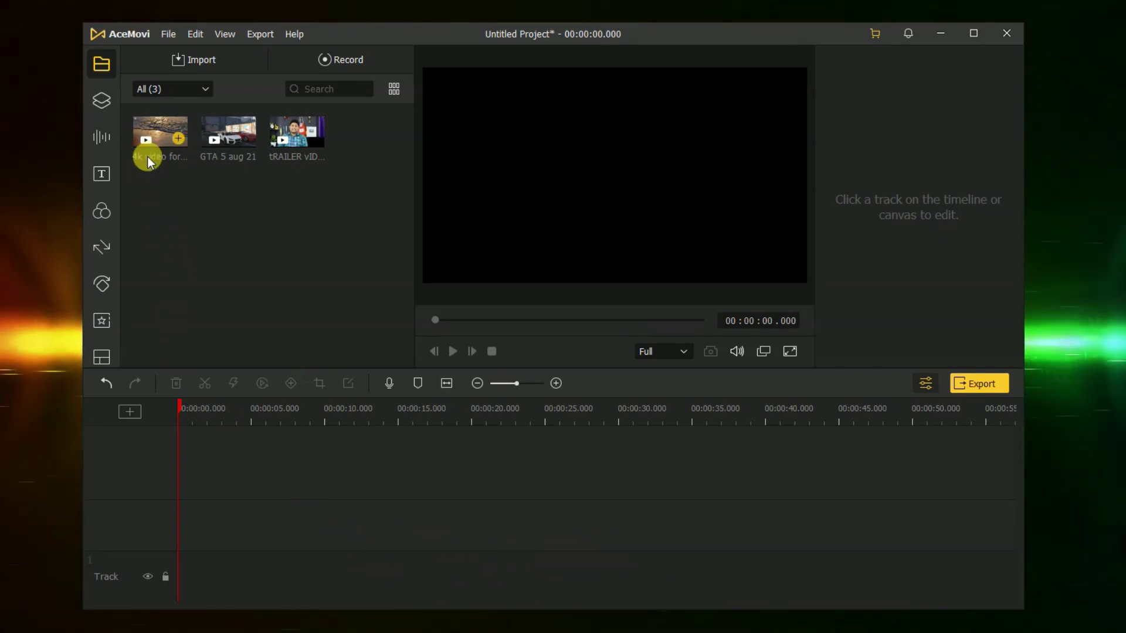
Step: Add the "4k video for realme smart tv" clip to the timeline, keeping the project settings of 1920*1080, 30.00 fps
{"action": "mouse_move", "coordinate": [162, 134]}
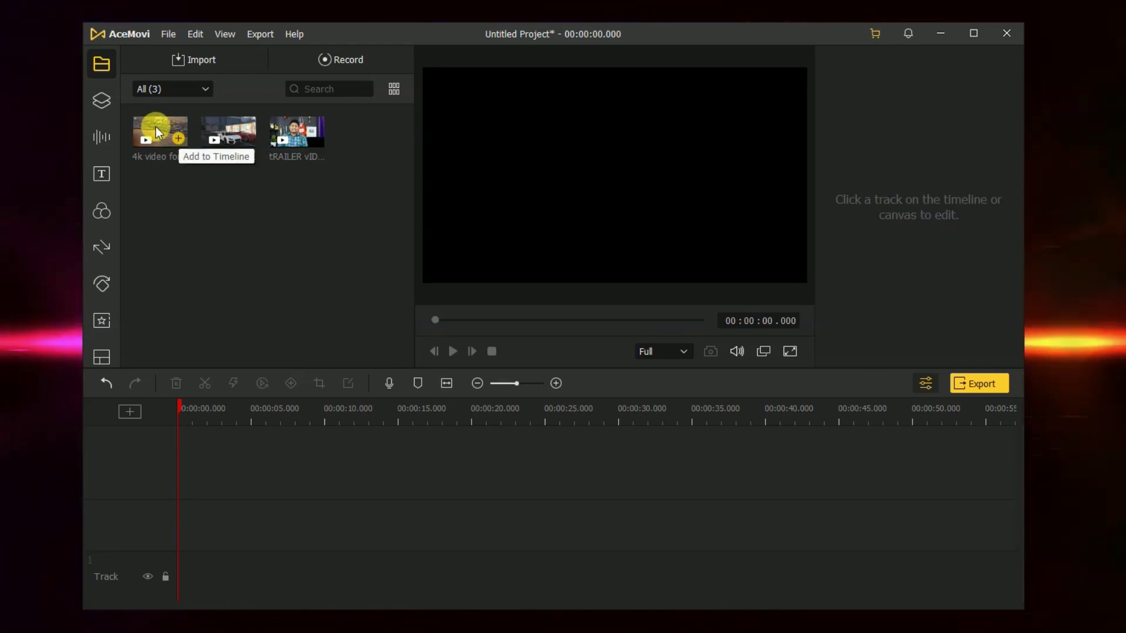
{"action": "left_click_drag", "start_coordinate": [156, 127], "coordinate": [161, 149]}
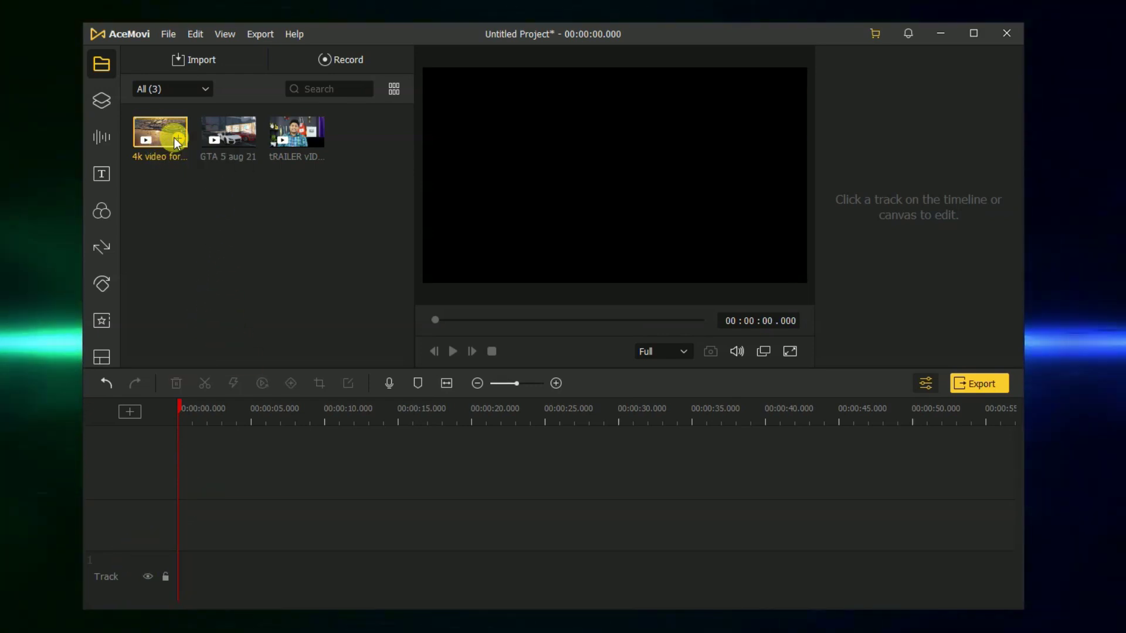
{"action": "left_click", "coordinate": [178, 140]}
{"action": "left_click", "coordinate": [177, 141]}
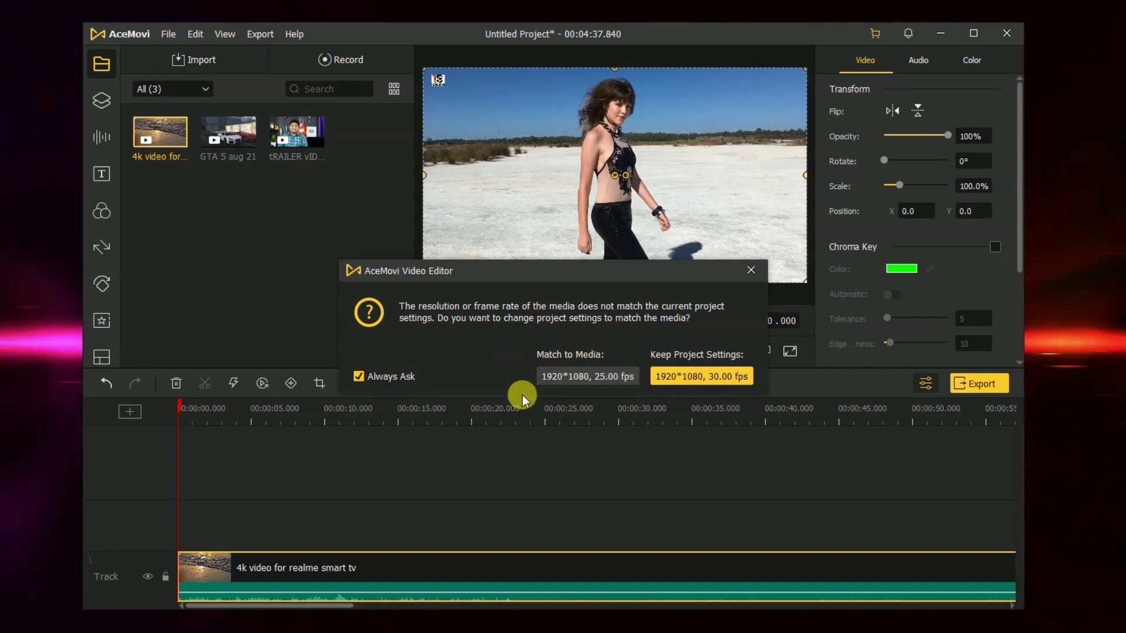
{"action": "left_click", "coordinate": [688, 375]}
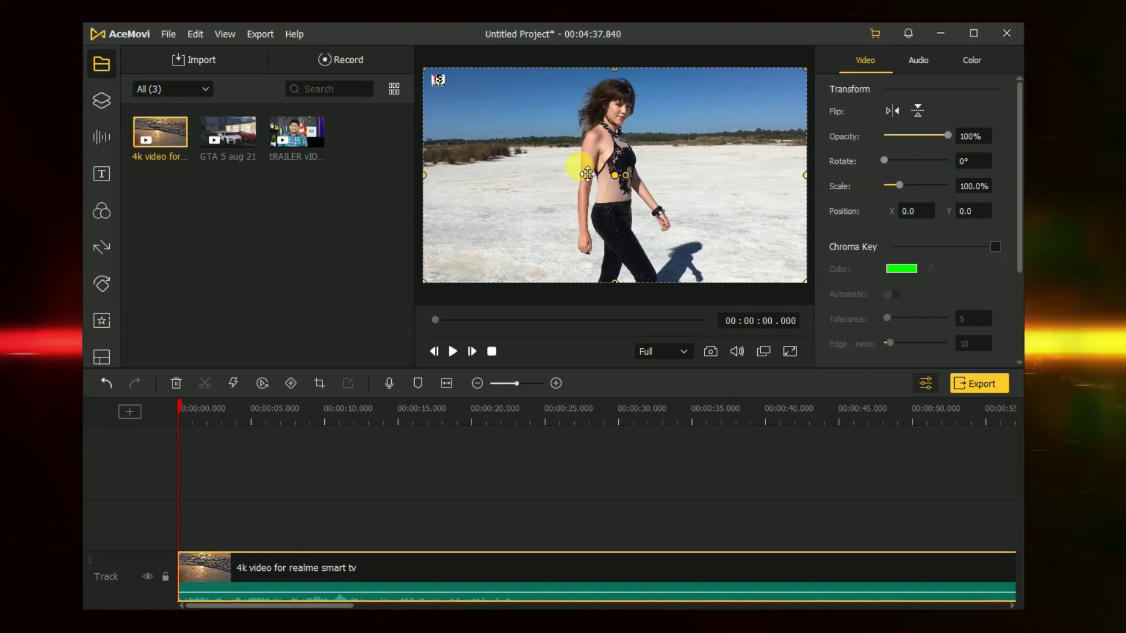
Step: Play the clip's preview, pause it at about 00:00:02.970, and take a snapshot of that frame
{"action": "left_click", "coordinate": [454, 353]}
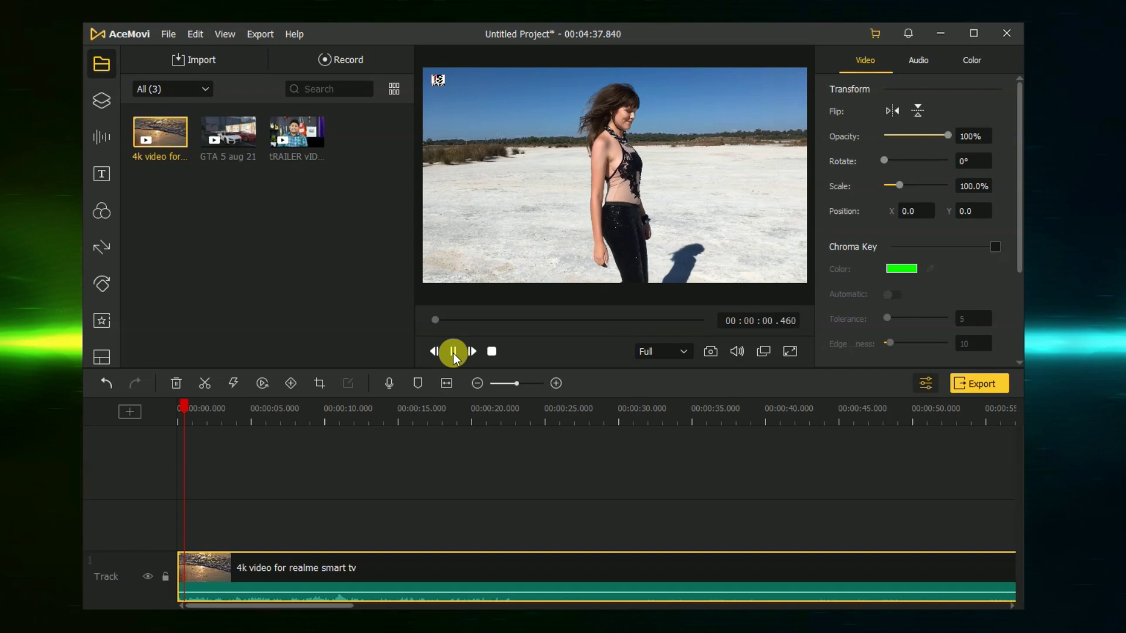
{"action": "left_click", "coordinate": [453, 352]}
{"action": "left_click", "coordinate": [618, 192]}
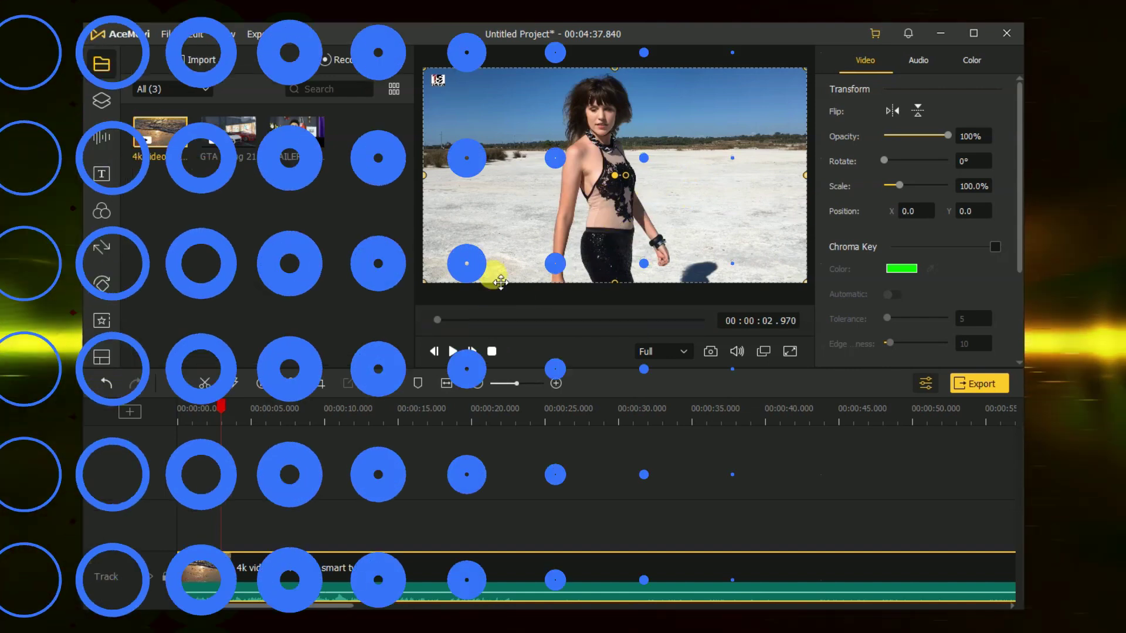
{"action": "left_click", "coordinate": [711, 353]}
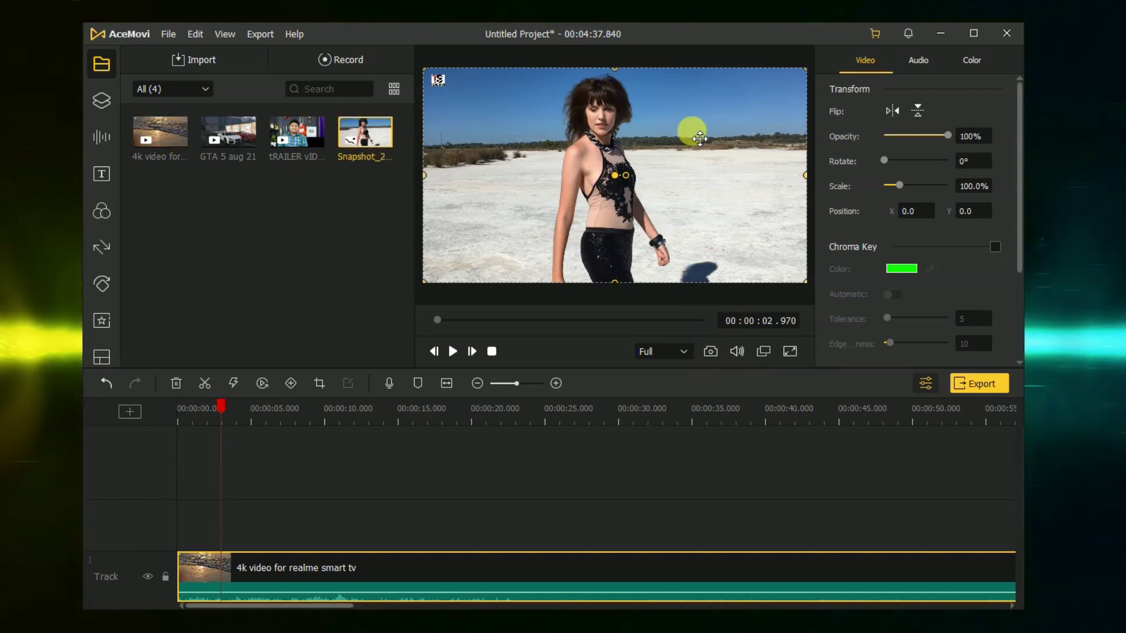
{"action": "mouse_move", "coordinate": [365, 140]}
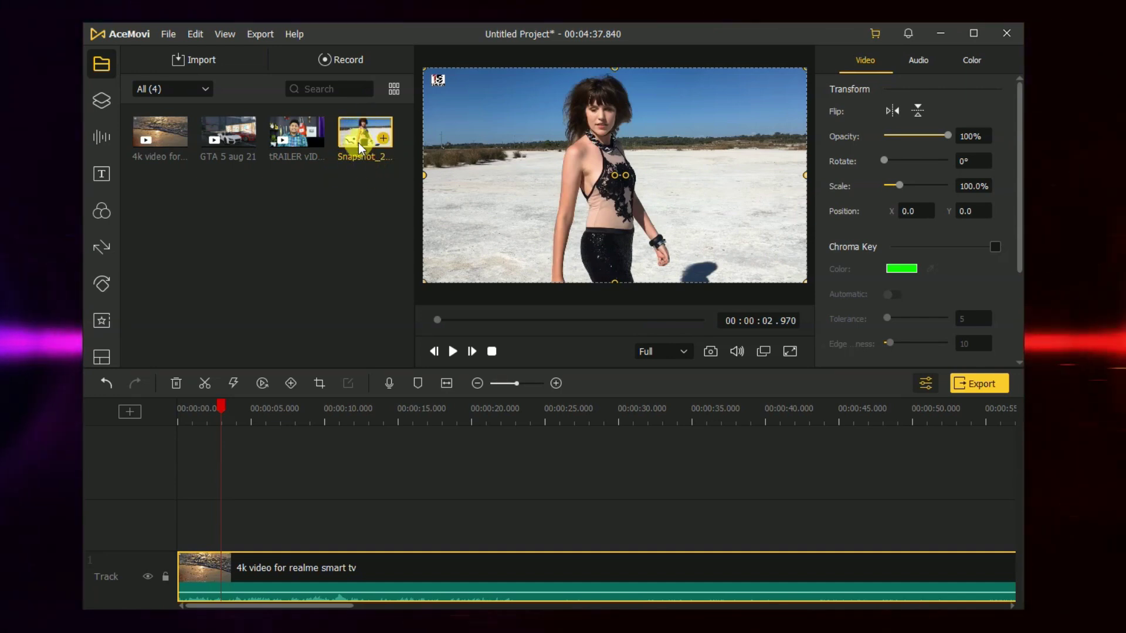
Step: Detach the preview into its own player window and move it above the timeline
{"action": "left_click", "coordinate": [762, 351]}
{"action": "left_click_drag", "start_coordinate": [646, 149], "coordinate": [618, 83]}
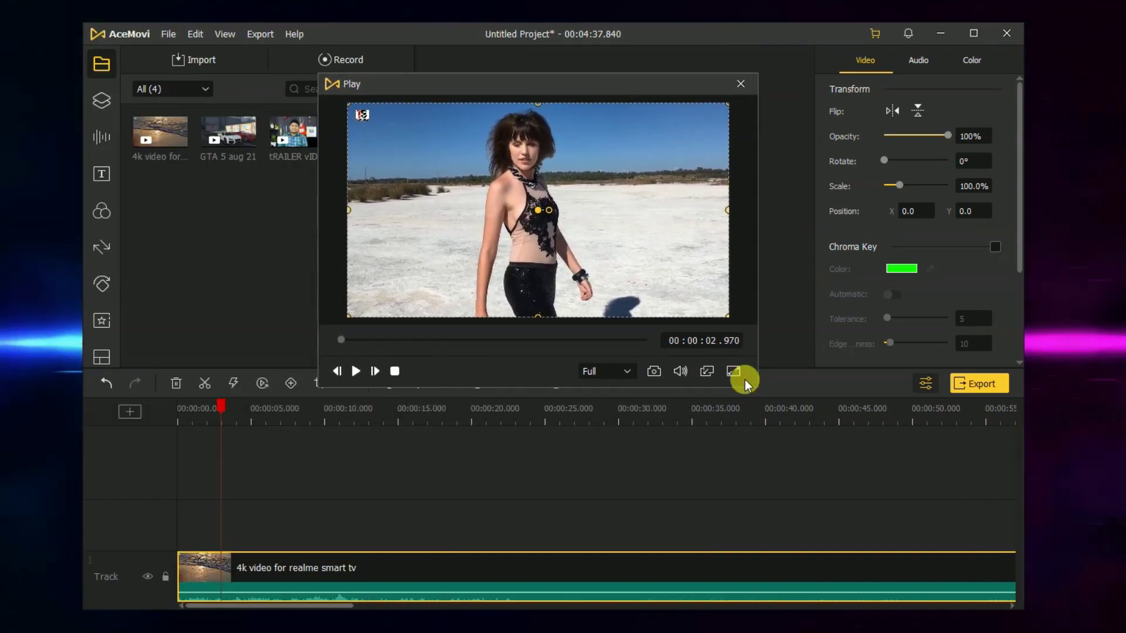
Step: Dock the detached player back into the main window and scale the timeline clip to about 114.7%
{"action": "left_click", "coordinate": [706, 373]}
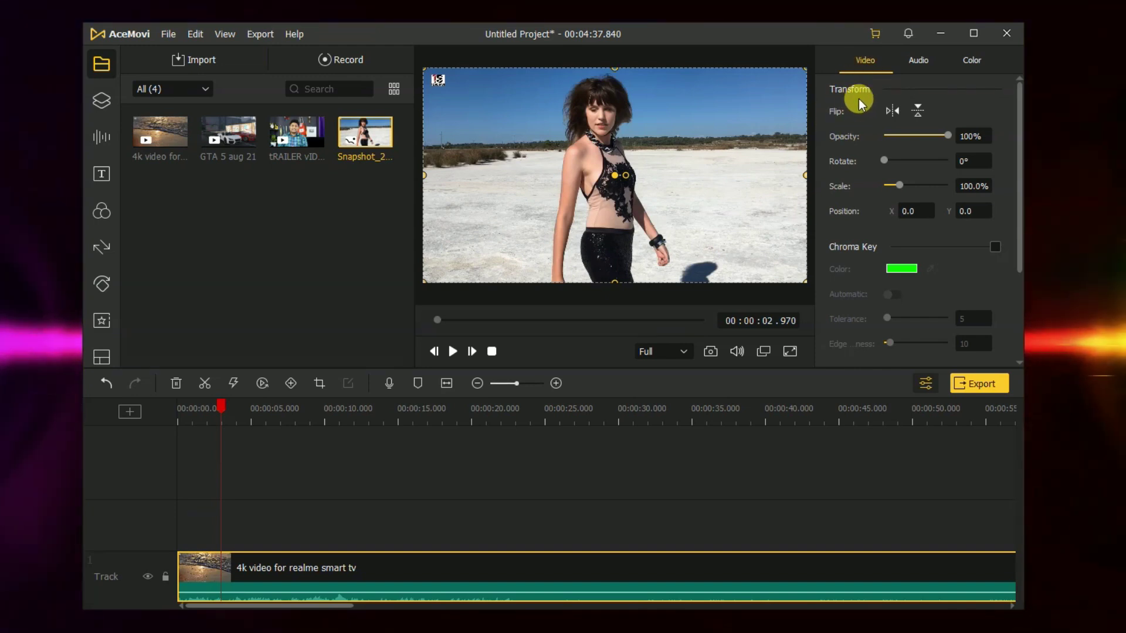
{"action": "mouse_move", "coordinate": [947, 135]}
{"action": "left_mouse_down"}
{"action": "mouse_move", "coordinate": [886, 129]}
{"action": "mouse_move", "coordinate": [947, 138]}
{"action": "left_mouse_up"}
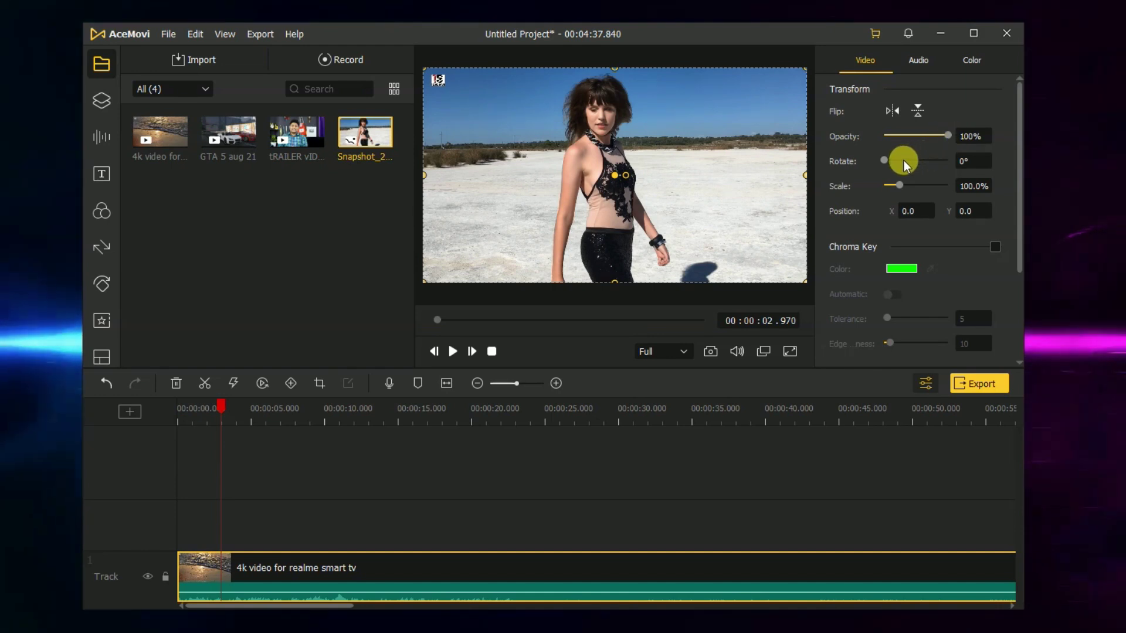
{"action": "mouse_move", "coordinate": [884, 159]}
{"action": "left_mouse_down"}
{"action": "mouse_move", "coordinate": [906, 162]}
{"action": "mouse_move", "coordinate": [877, 156]}
{"action": "left_mouse_up"}
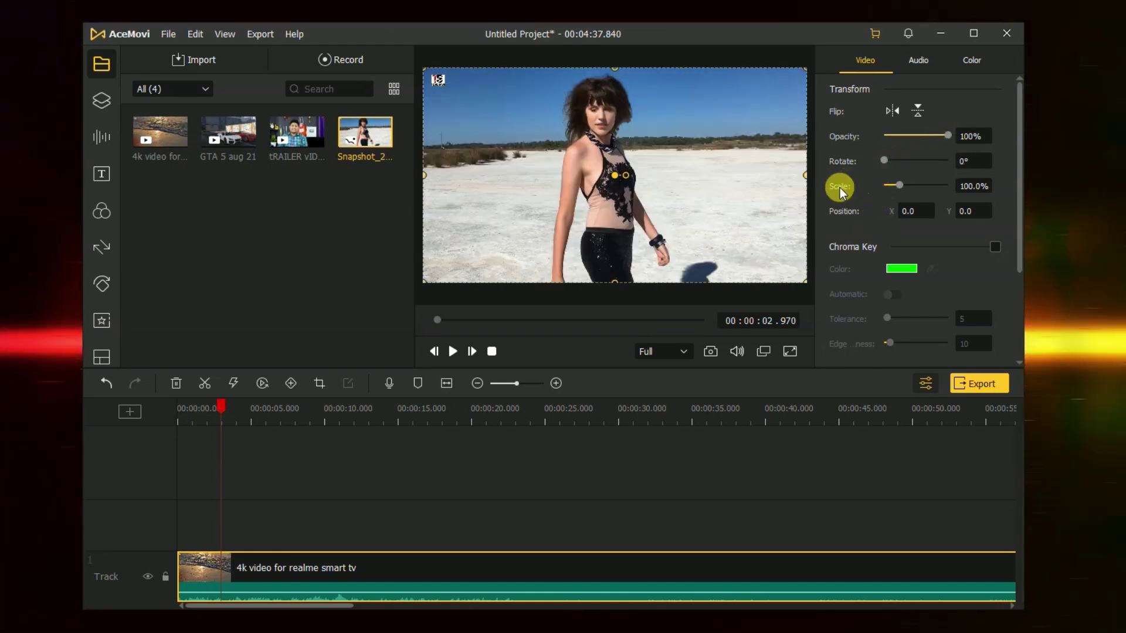
{"action": "left_click", "coordinate": [888, 184]}
{"action": "mouse_move", "coordinate": [887, 183]}
{"action": "left_mouse_down"}
{"action": "mouse_move", "coordinate": [934, 187]}
{"action": "mouse_move", "coordinate": [901, 189]}
{"action": "left_mouse_up"}
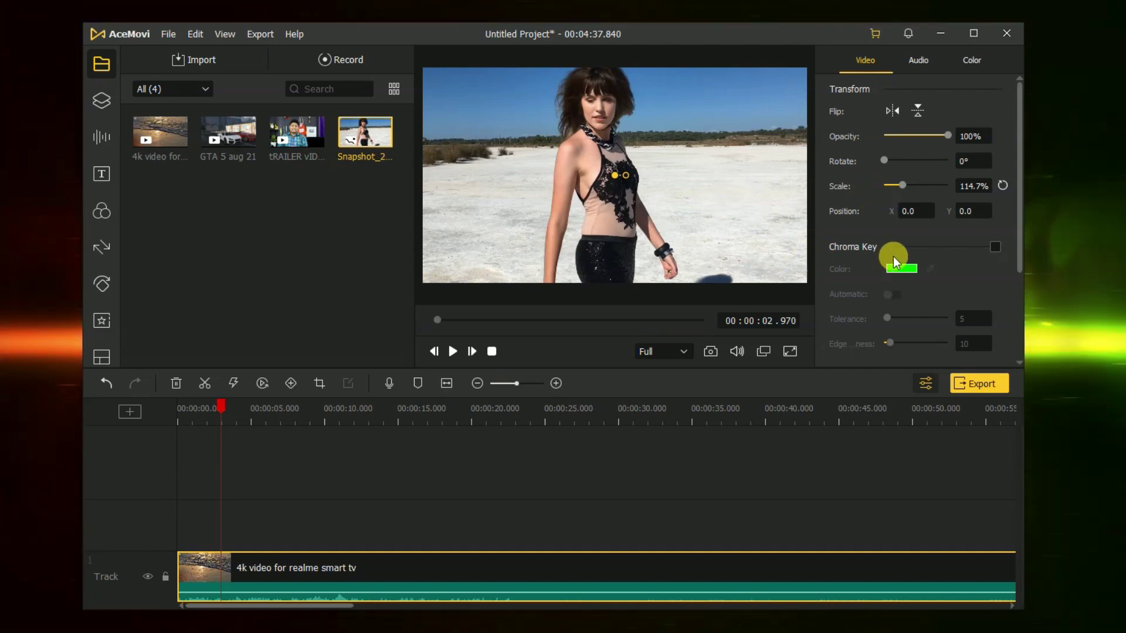
Step: Review the clip's chroma key and compositing settings, the blend mode choices, and its audio and equalizer settings
{"action": "left_click_drag", "start_coordinate": [1020, 176], "coordinate": [1025, 234]}
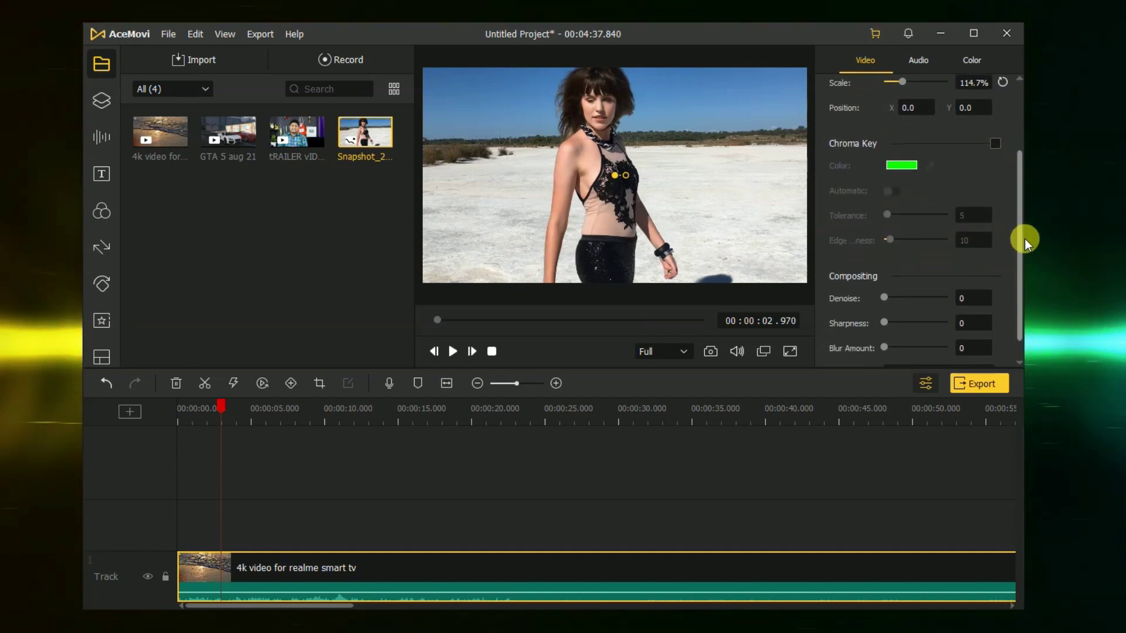
{"action": "scroll", "coordinate": [887, 294], "scroll_direction": "down", "scroll_amount": 1}
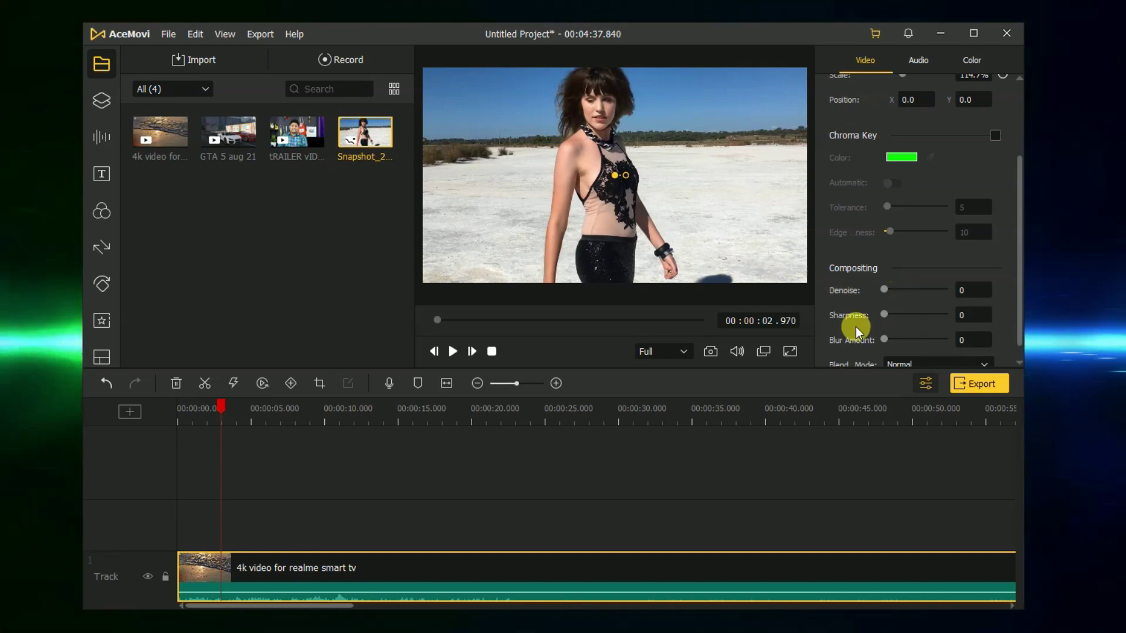
{"action": "left_click_drag", "start_coordinate": [1021, 230], "coordinate": [1026, 250]}
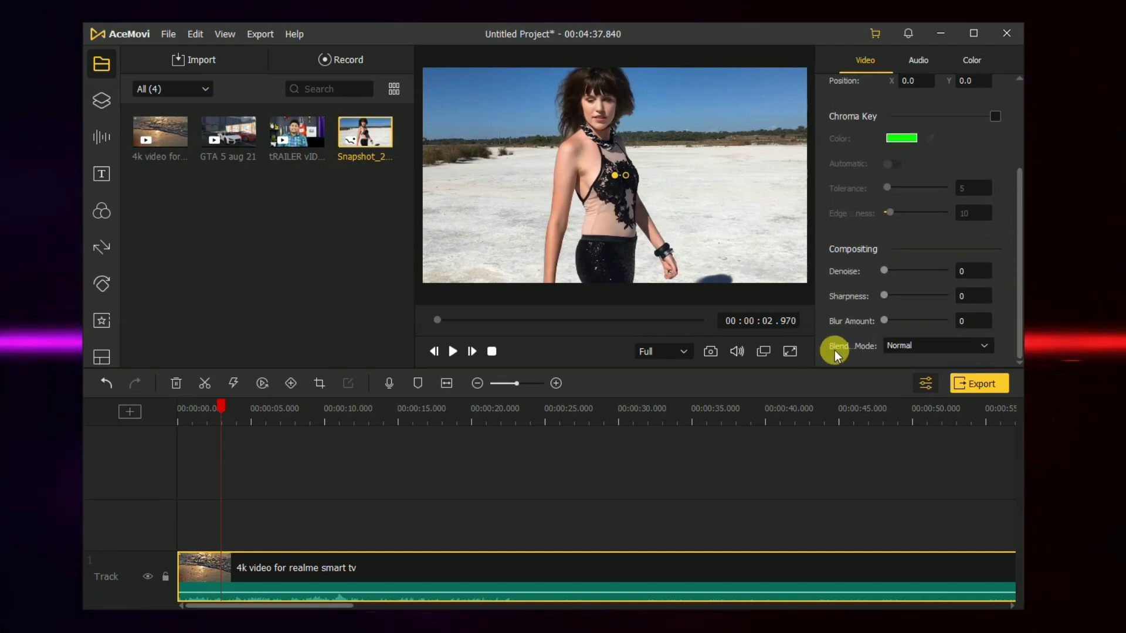
{"action": "left_click", "coordinate": [983, 346]}
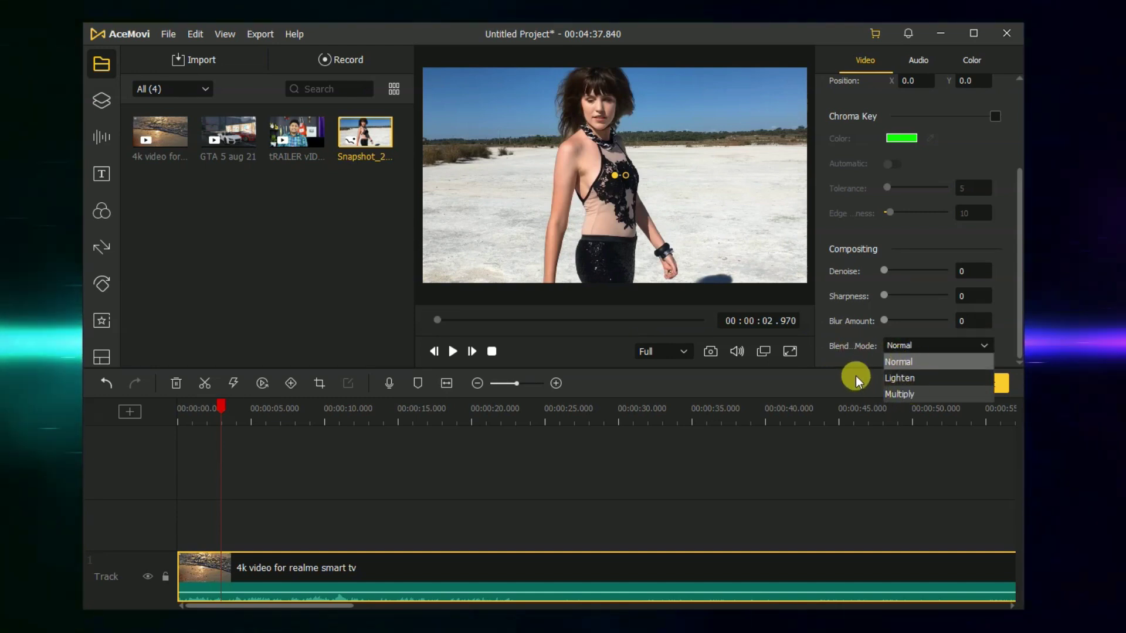
{"action": "scroll", "coordinate": [859, 75], "scroll_direction": "up", "scroll_amount": 5}
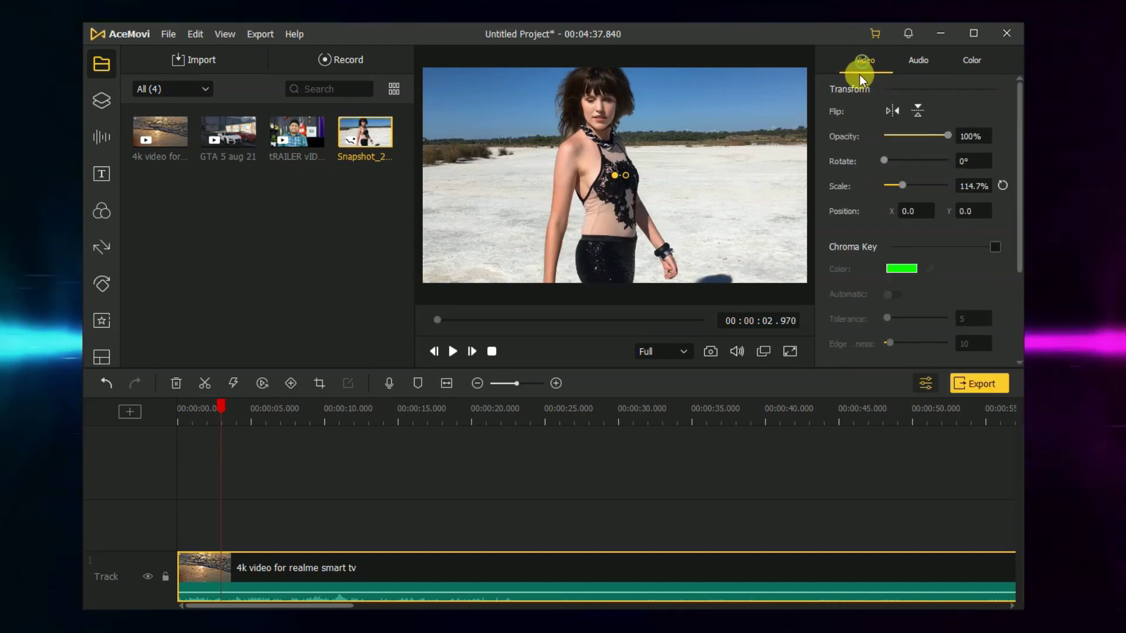
{"action": "left_click", "coordinate": [921, 60]}
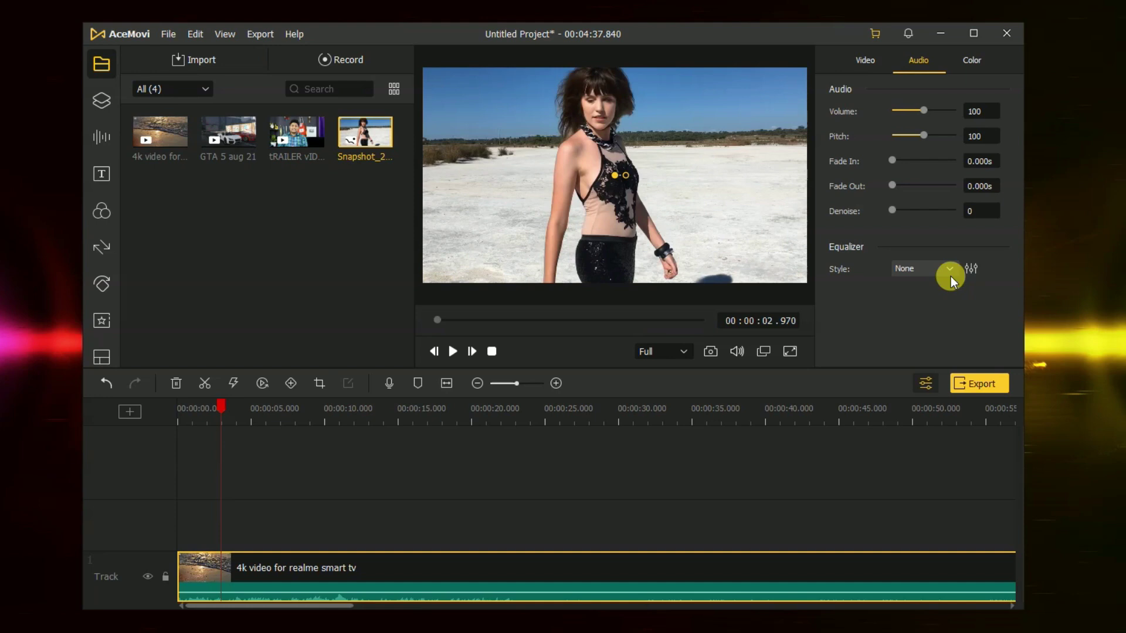
Step: Set the clip's brightness to 1 in its color tone settings
{"action": "left_click", "coordinate": [972, 60]}
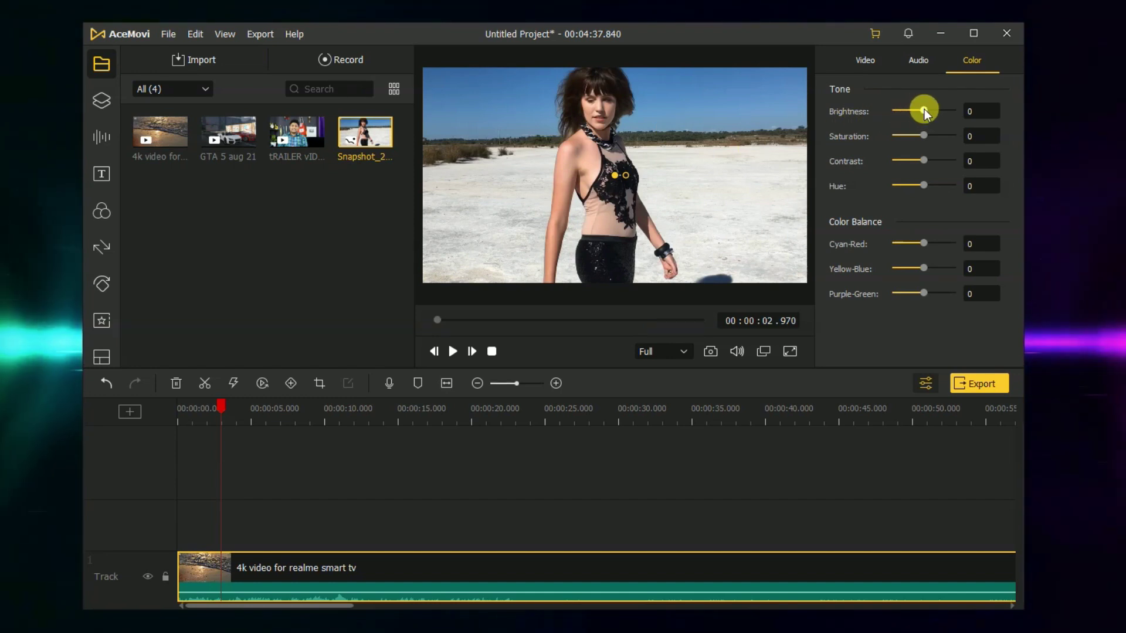
{"action": "mouse_move", "coordinate": [925, 109]}
{"action": "left_mouse_down"}
{"action": "mouse_move", "coordinate": [907, 107]}
{"action": "mouse_move", "coordinate": [925, 109]}
{"action": "left_mouse_up"}
{"action": "left_click", "coordinate": [290, 385]}
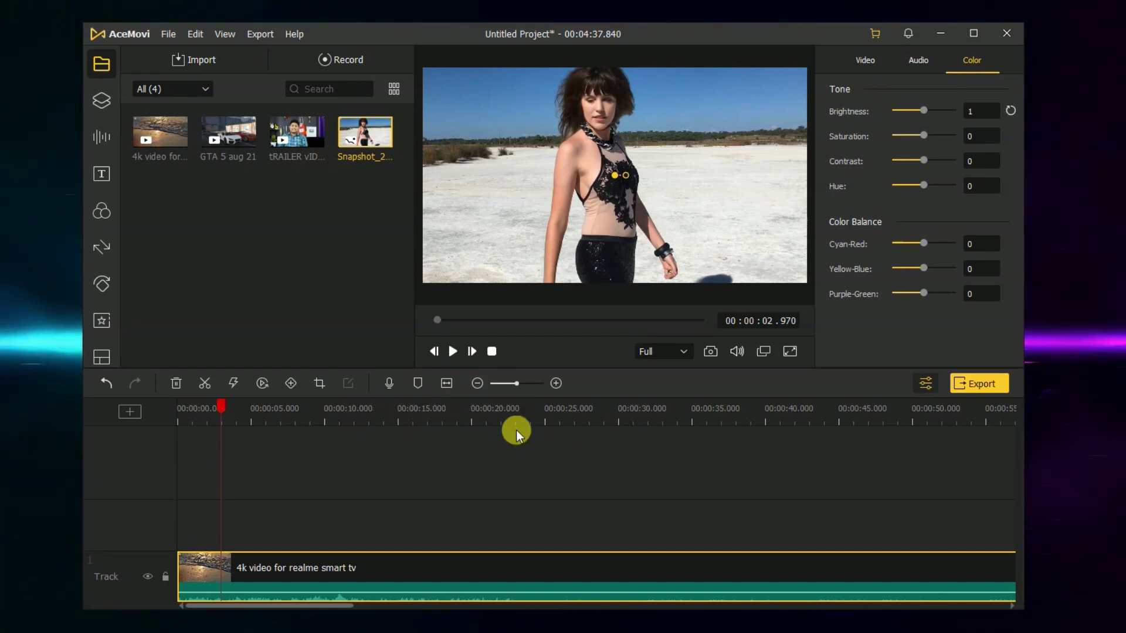
Step: Zoom the timeline out to span roughly 1 minute 40 seconds and increase the height of the video track
{"action": "mouse_move", "coordinate": [435, 422]}
{"action": "left_mouse_down"}
{"action": "mouse_move", "coordinate": [564, 427]}
{"action": "mouse_move", "coordinate": [414, 419]}
{"action": "left_mouse_up"}
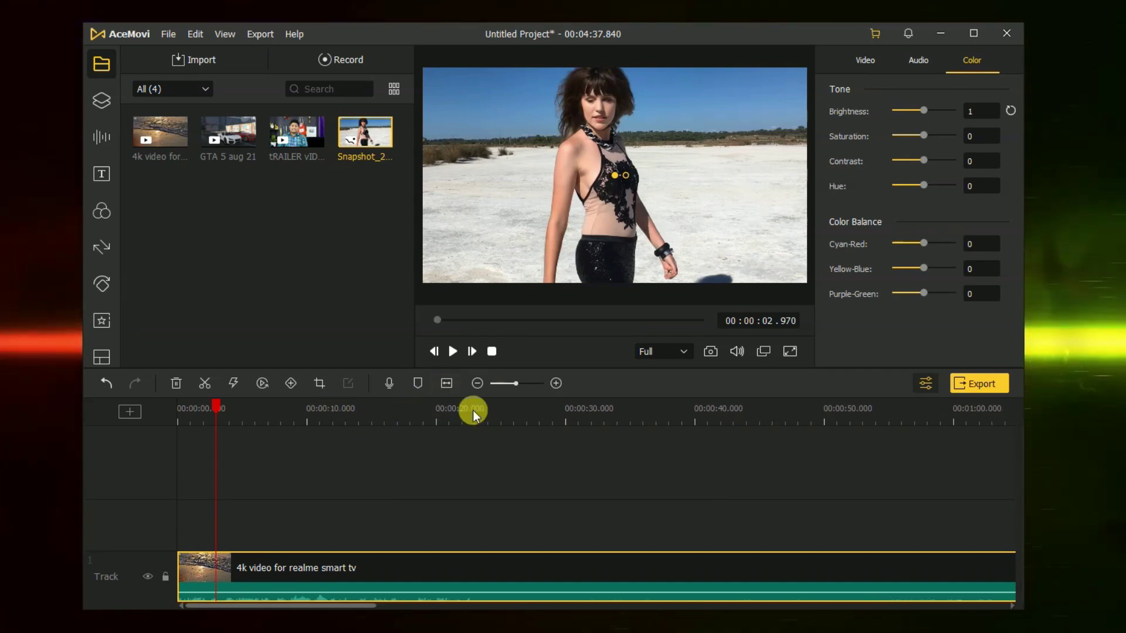
{"action": "left_click", "coordinate": [451, 386]}
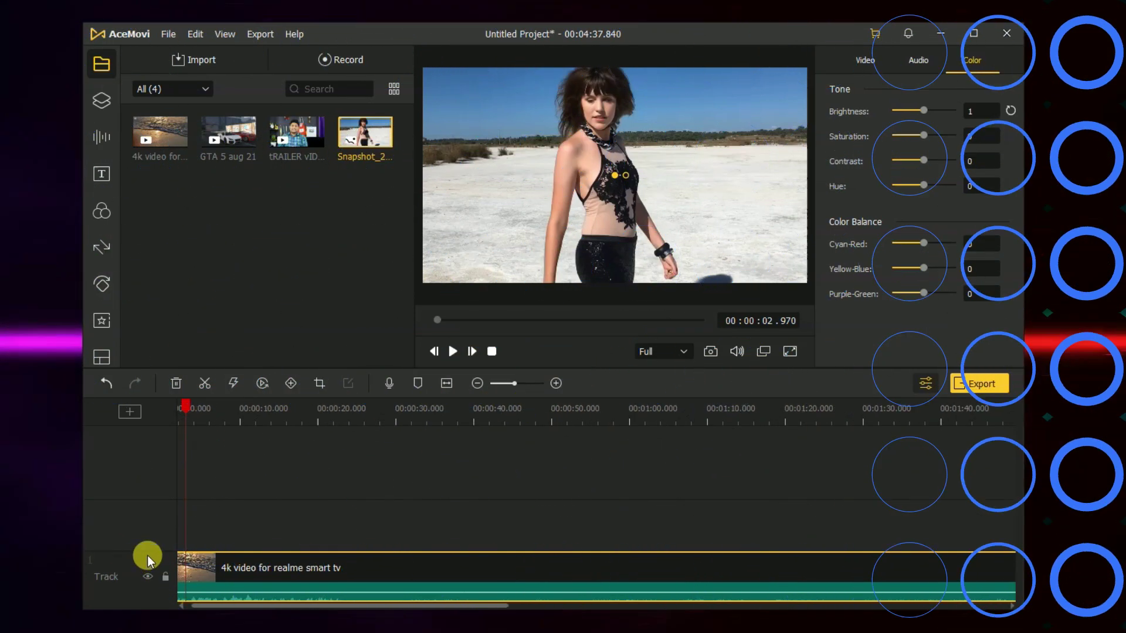
{"action": "left_click_drag", "start_coordinate": [143, 552], "coordinate": [143, 498]}
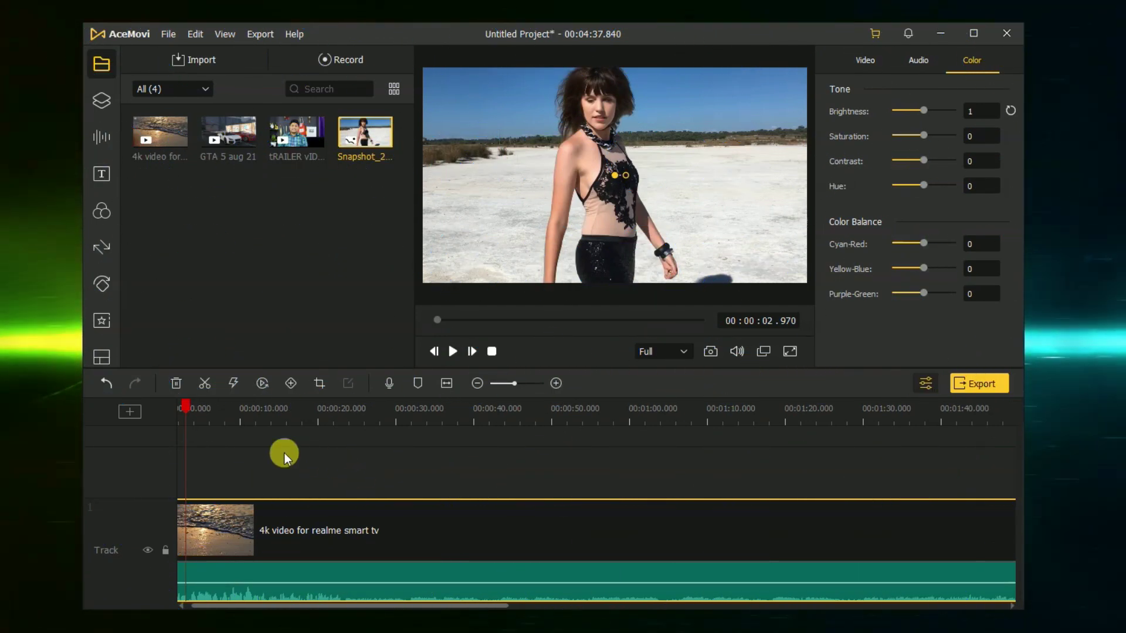
Step: Split the "4k video for realme smart tv" clip at 00:00:12.255 and again at 00:00:22.720
{"action": "left_click_drag", "start_coordinate": [201, 415], "coordinate": [272, 448]}
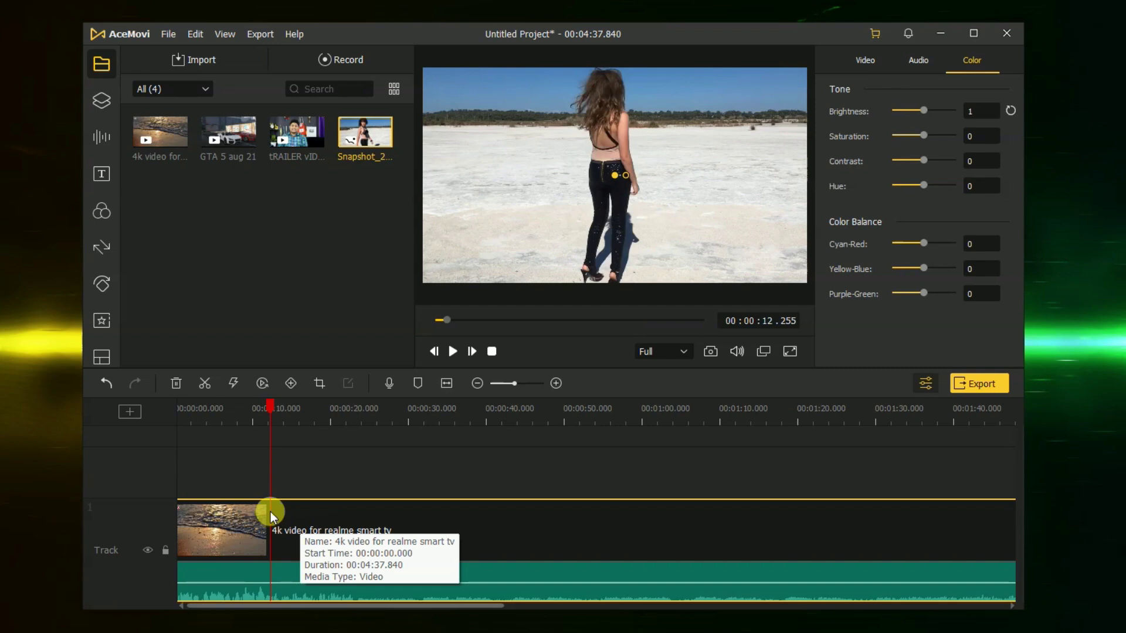
{"action": "left_click", "coordinate": [204, 384]}
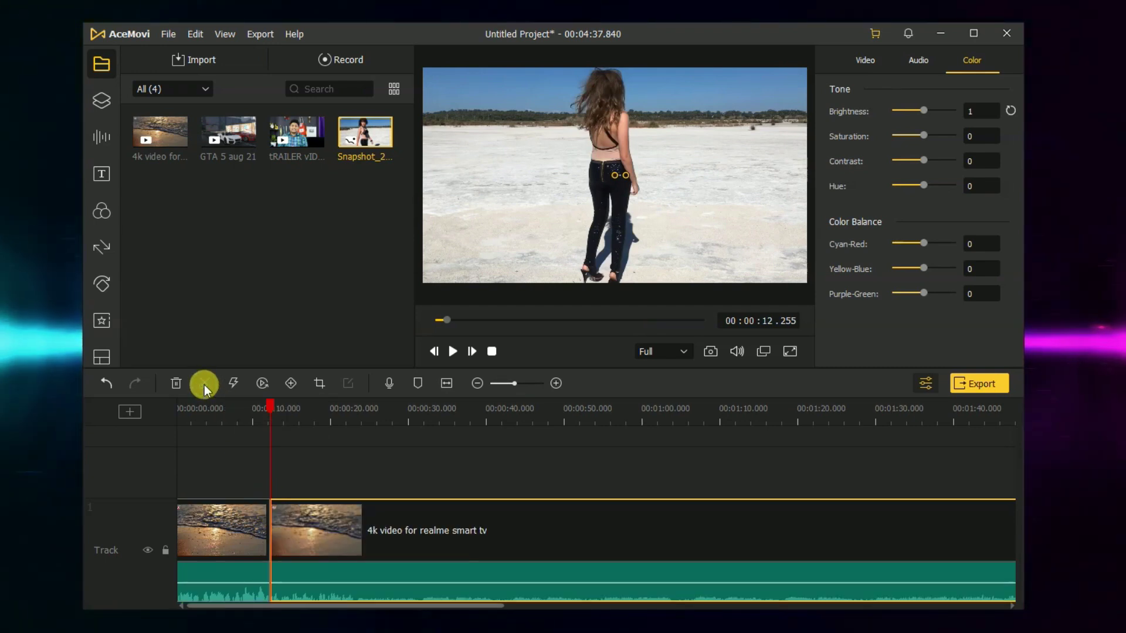
{"action": "left_click", "coordinate": [416, 526]}
{"action": "left_click_drag", "start_coordinate": [416, 527], "coordinate": [327, 517]}
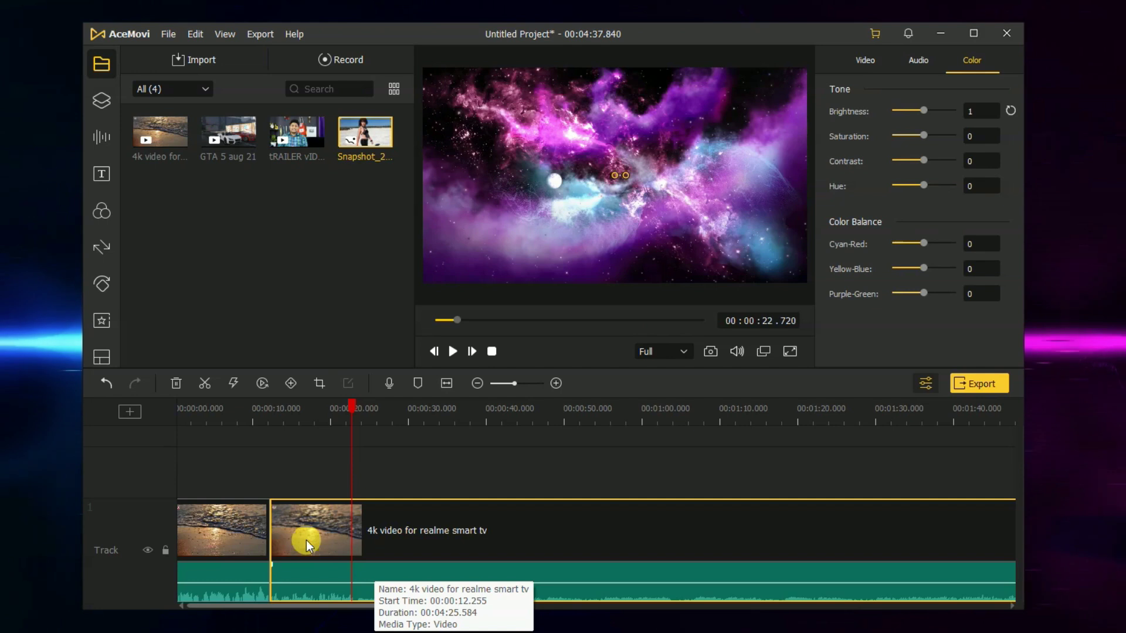
{"action": "left_click", "coordinate": [204, 385]}
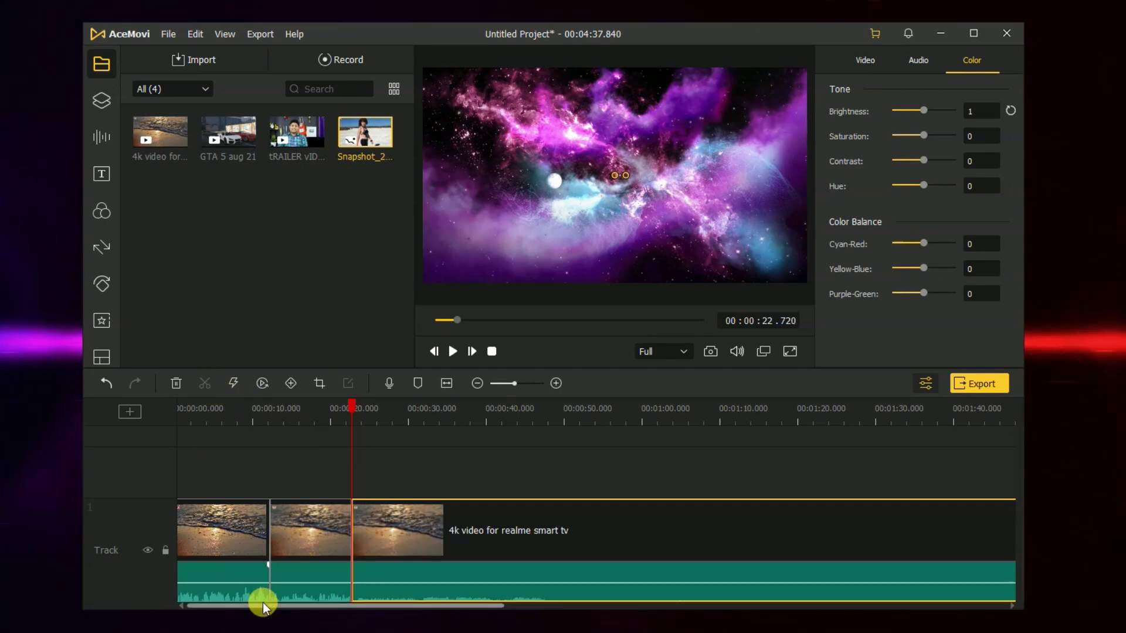
Step: Delete the middle segment between the two splits and move the last segment against the first to close the gap
{"action": "left_click", "coordinate": [299, 519]}
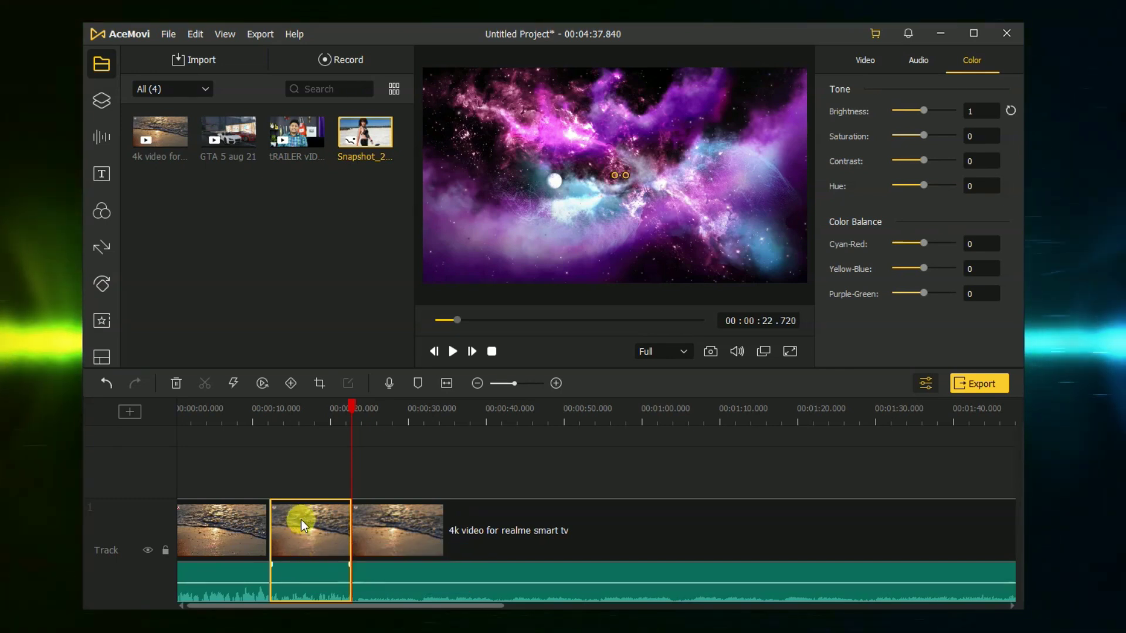
{"action": "left_click", "coordinate": [176, 382]}
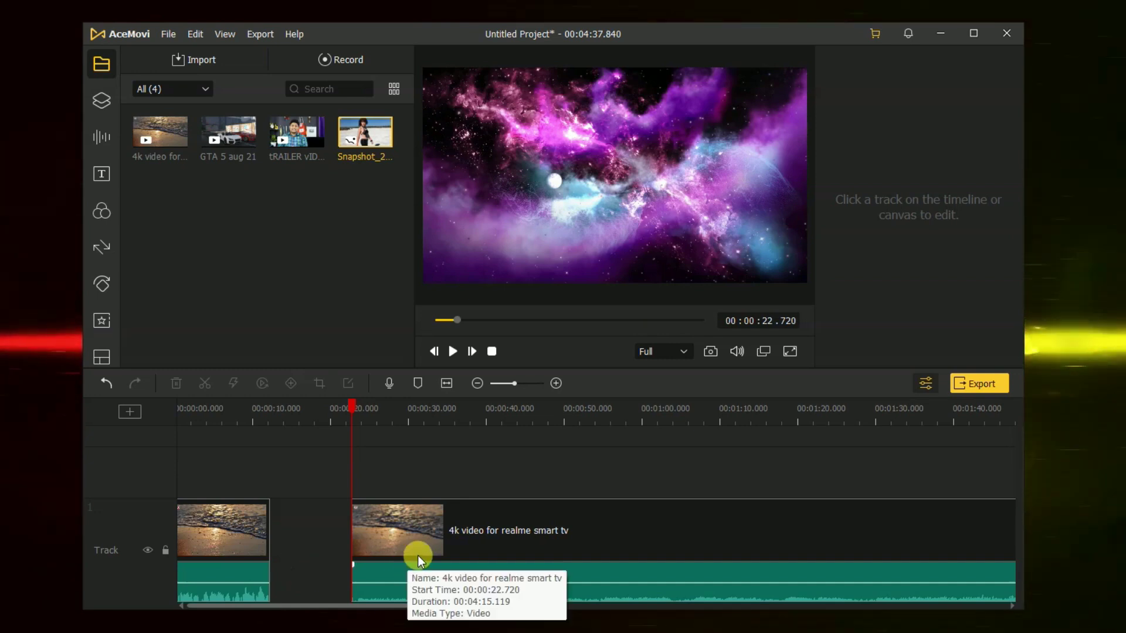
{"action": "left_click_drag", "start_coordinate": [439, 547], "coordinate": [362, 555]}
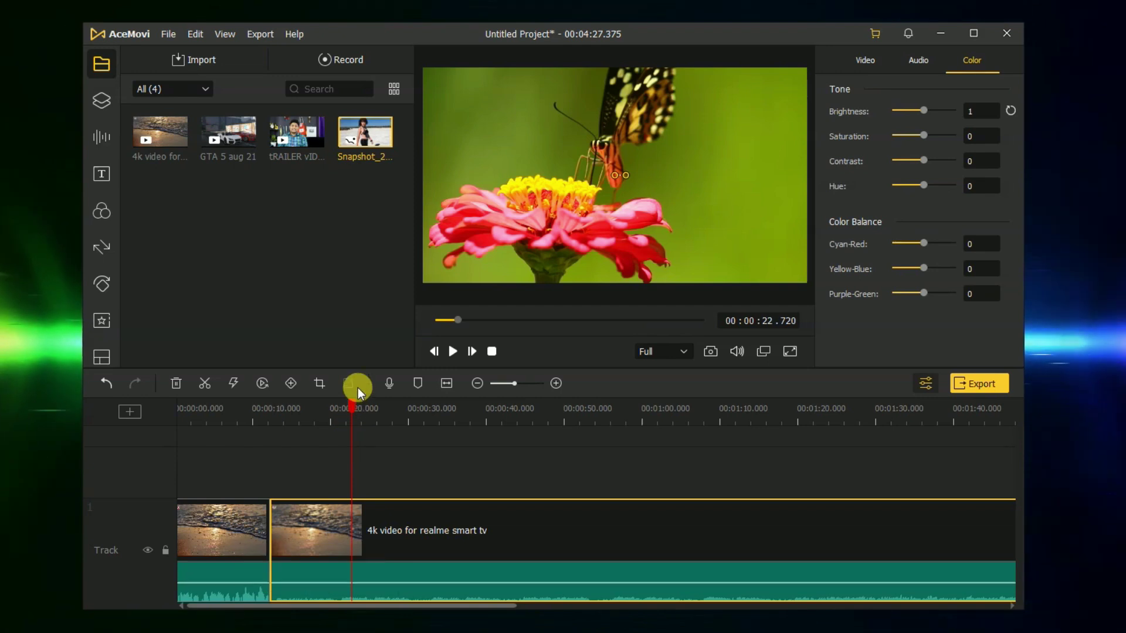
Step: Move the playhead to 00:00:16.309 and review the editing commands available for the second segment
{"action": "left_click_drag", "start_coordinate": [355, 413], "coordinate": [302, 409]}
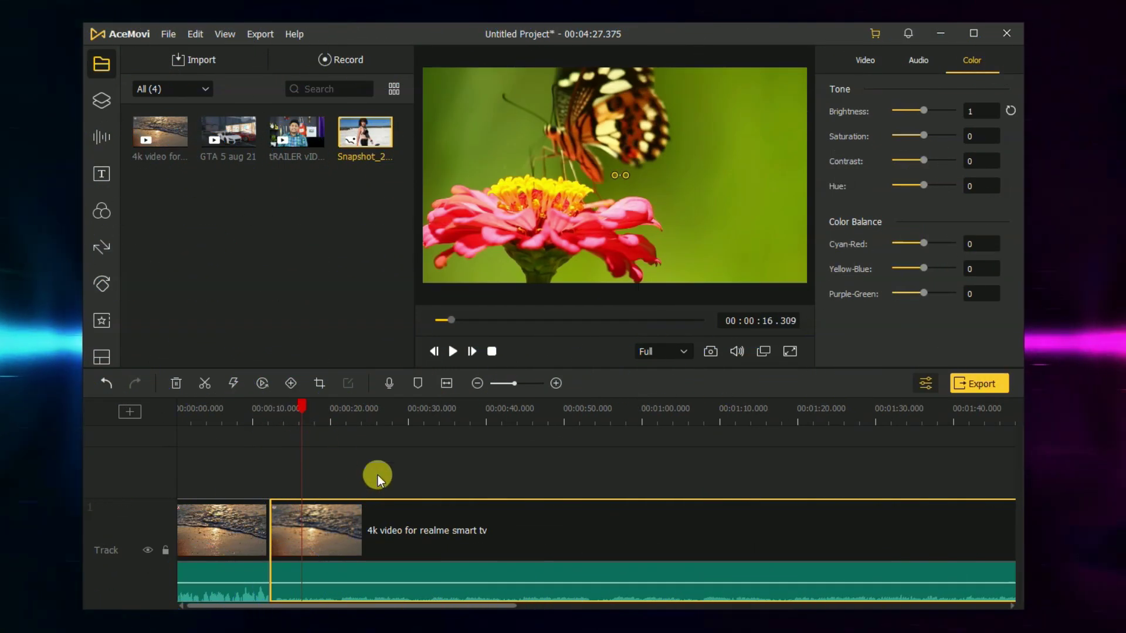
{"action": "left_click", "coordinate": [347, 546]}
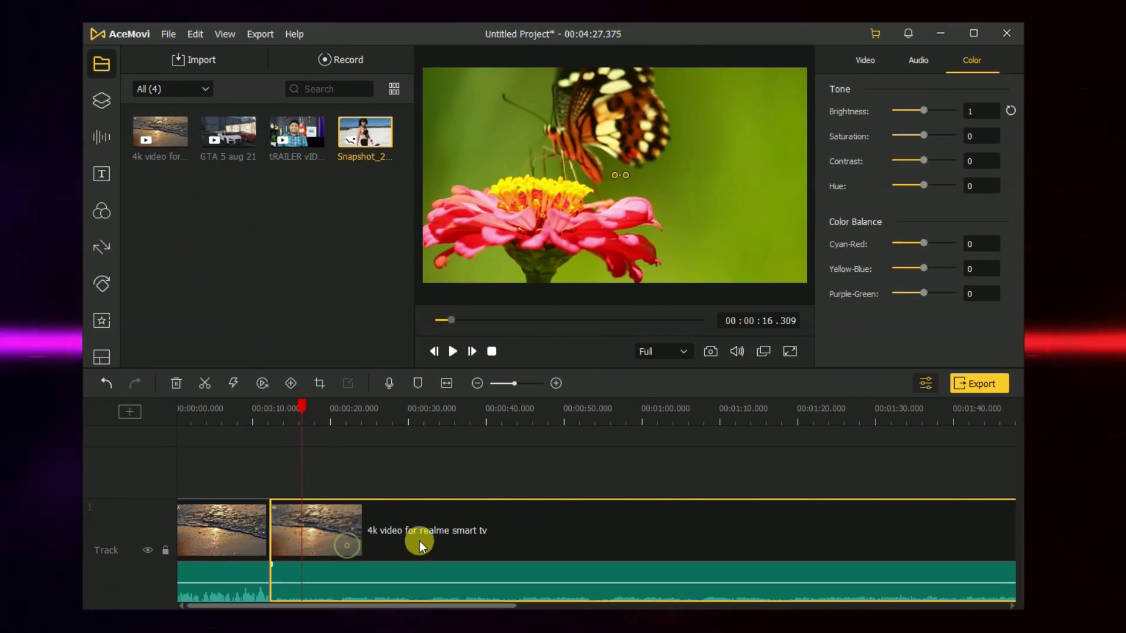
{"action": "right_click", "coordinate": [351, 538]}
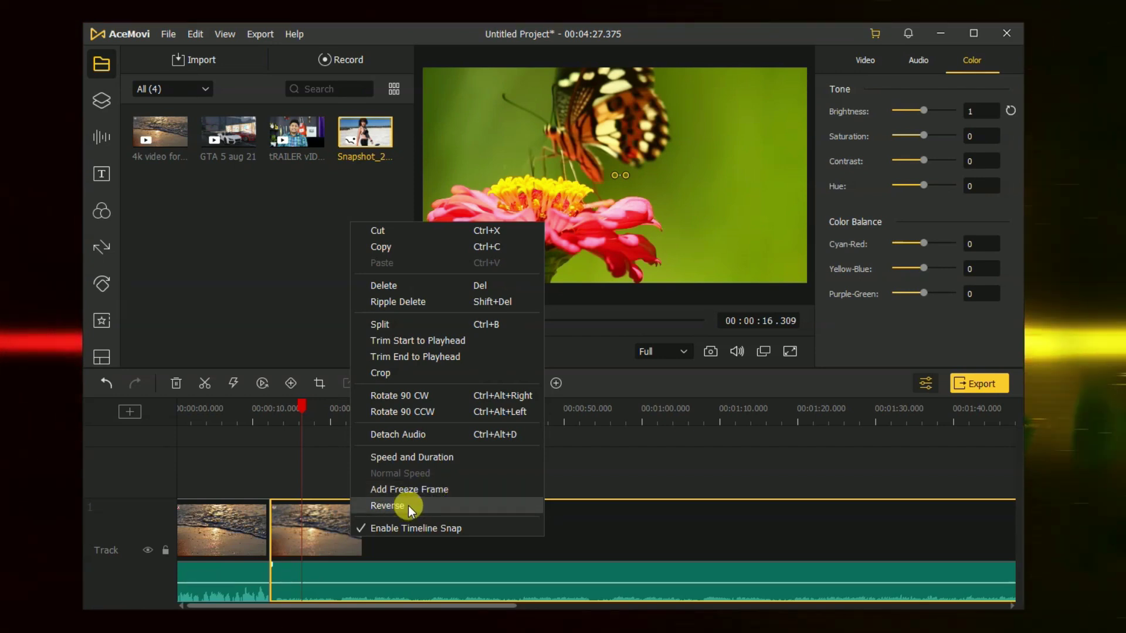
{"action": "left_click", "coordinate": [435, 561]}
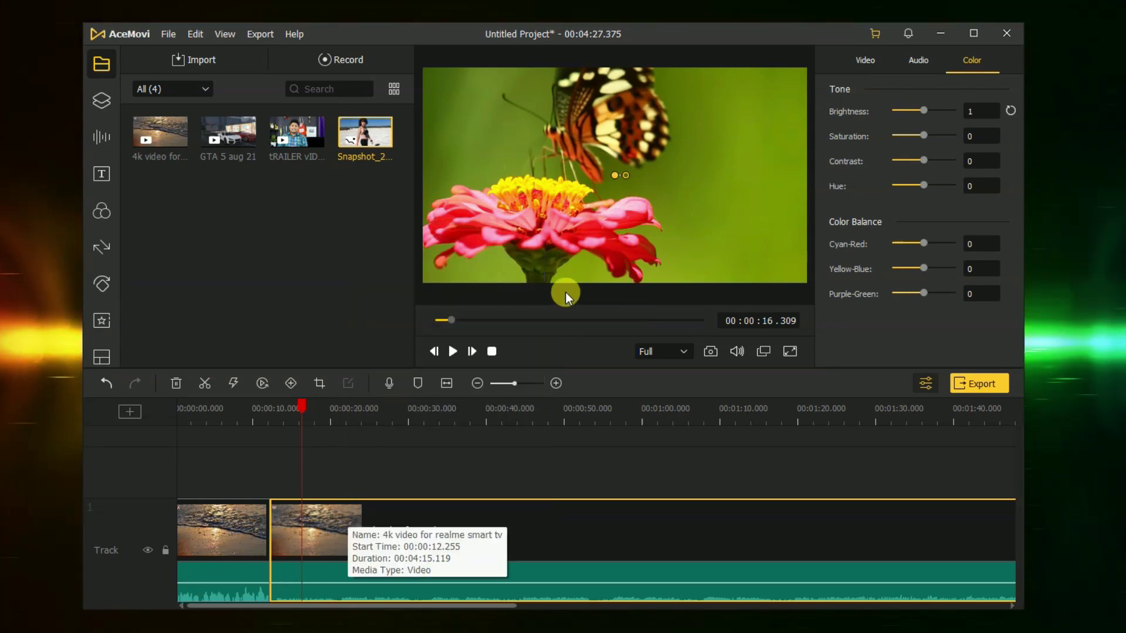
{"action": "right_click", "coordinate": [334, 527]}
{"action": "left_click", "coordinate": [366, 562]}
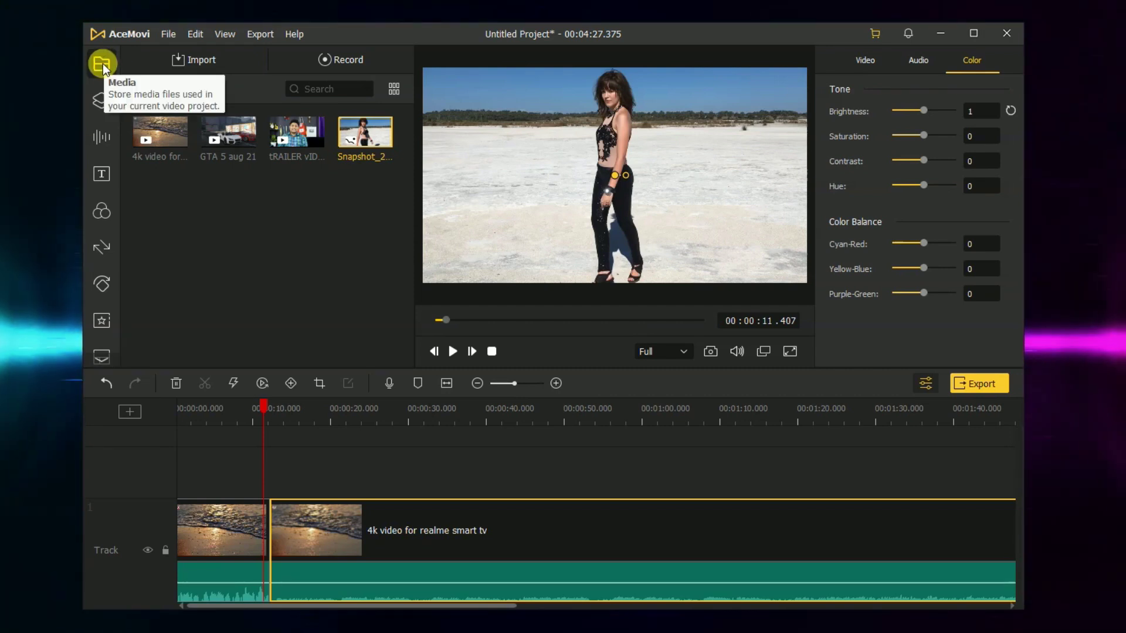
Step: Add the Three Balloons sticker to a new track above the video, starting at 00:00:02.734
{"action": "left_click", "coordinate": [104, 101]}
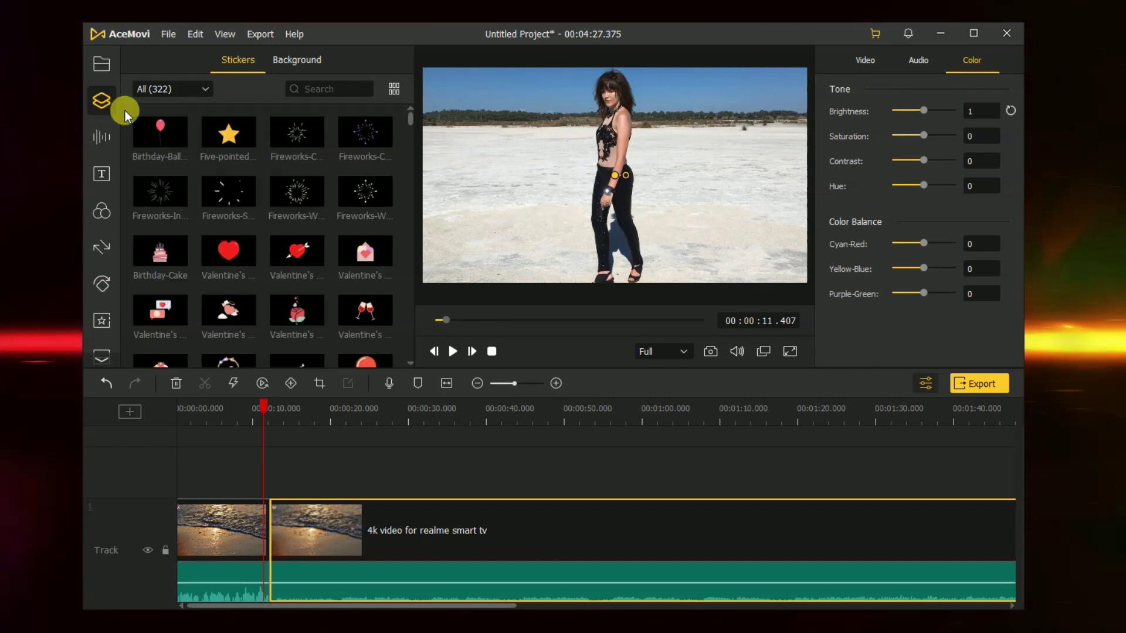
{"action": "scroll", "coordinate": [289, 229], "scroll_direction": "down", "scroll_amount": 1}
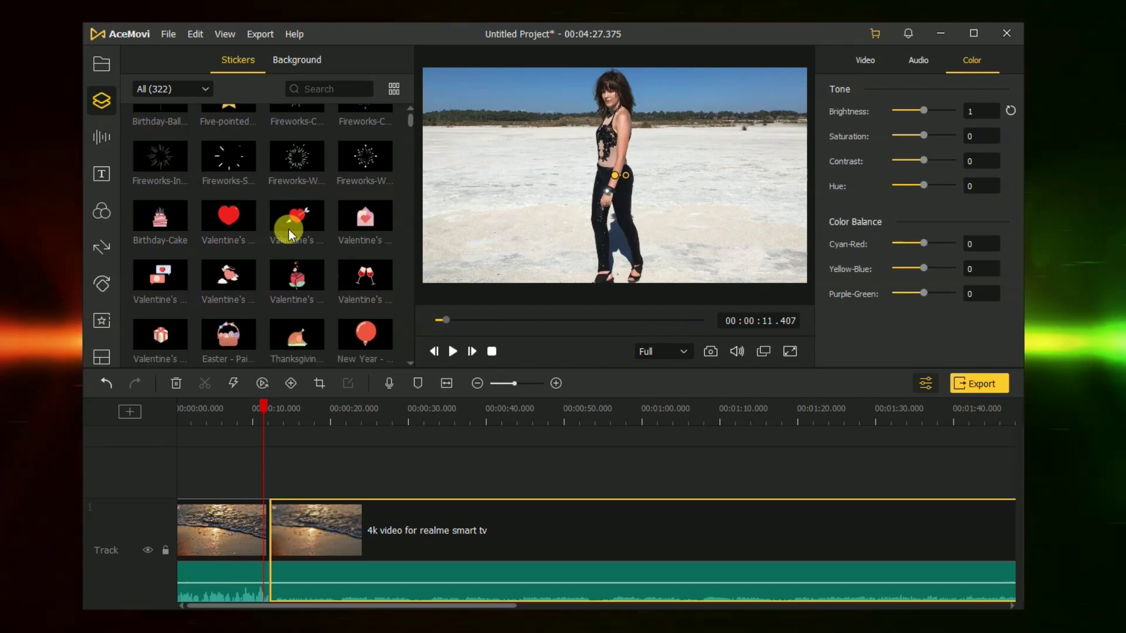
{"action": "scroll", "coordinate": [289, 230], "scroll_direction": "down", "scroll_amount": 5}
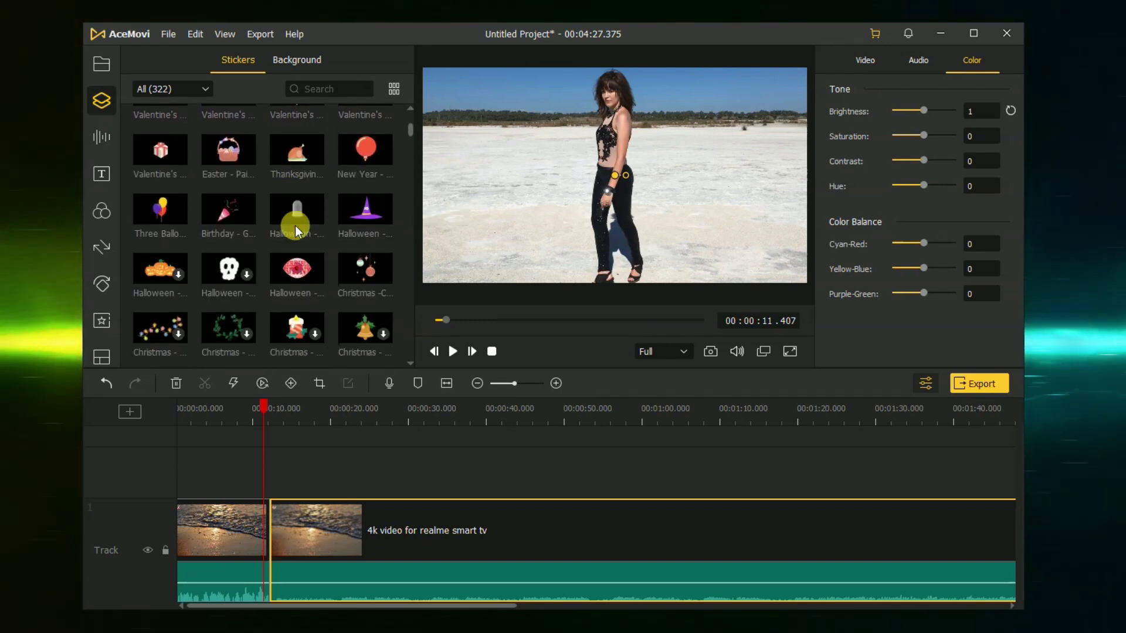
{"action": "scroll", "coordinate": [295, 226], "scroll_direction": "down", "scroll_amount": 5}
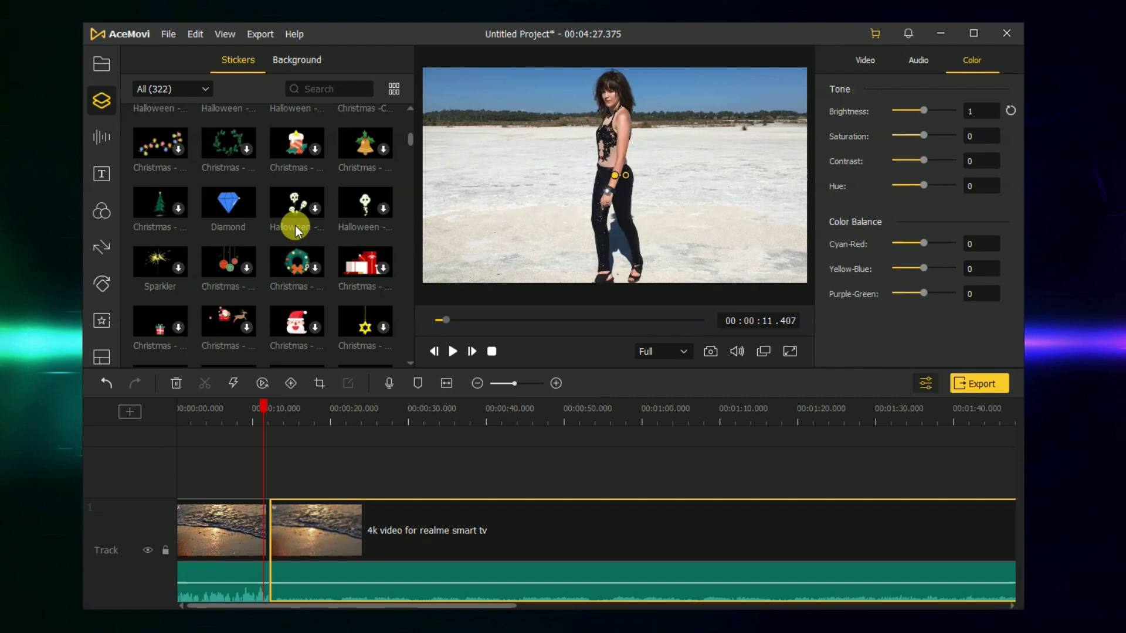
{"action": "scroll", "coordinate": [295, 226], "scroll_direction": "down", "scroll_amount": 3}
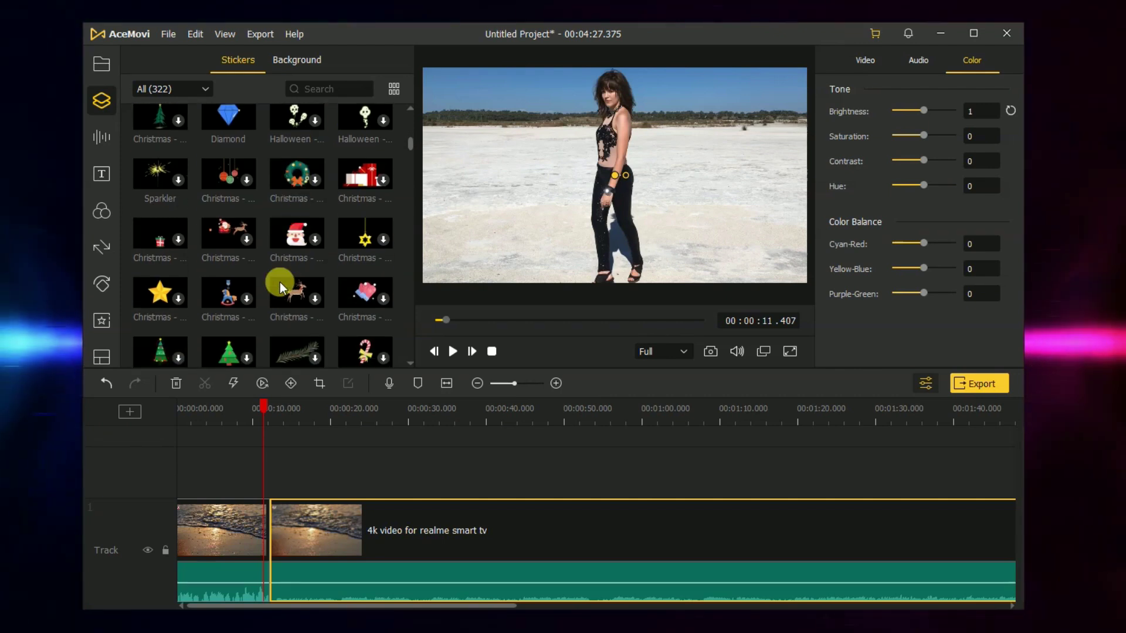
{"action": "scroll", "coordinate": [279, 282], "scroll_direction": "up", "scroll_amount": 3}
{"action": "scroll", "coordinate": [279, 283], "scroll_direction": "up", "scroll_amount": 5}
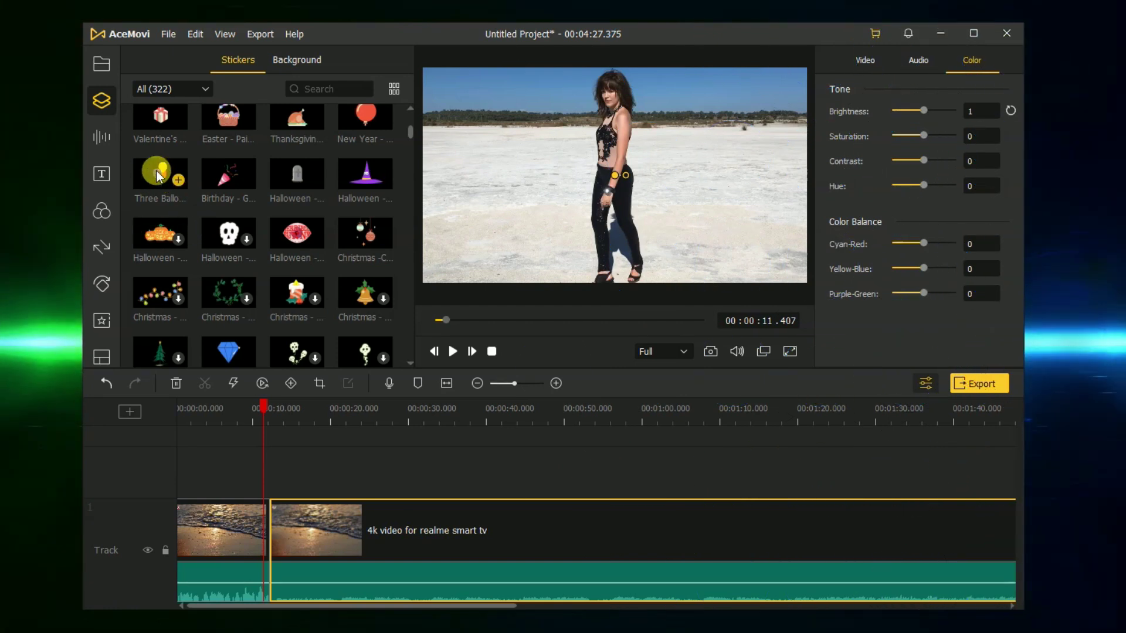
{"action": "left_click", "coordinate": [156, 177]}
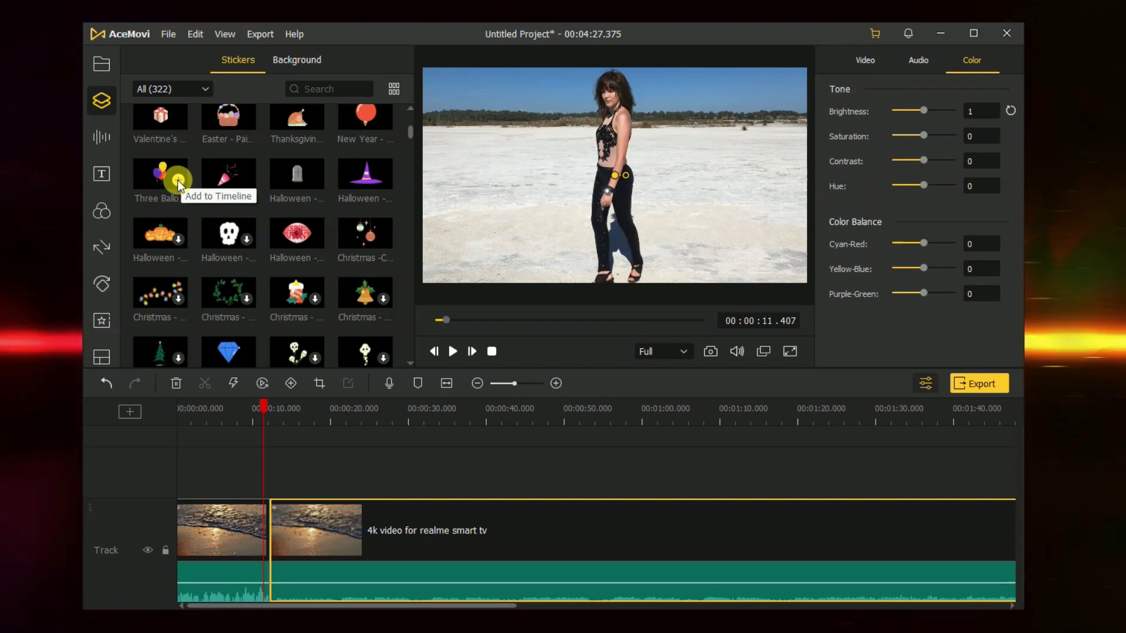
{"action": "left_click", "coordinate": [157, 179]}
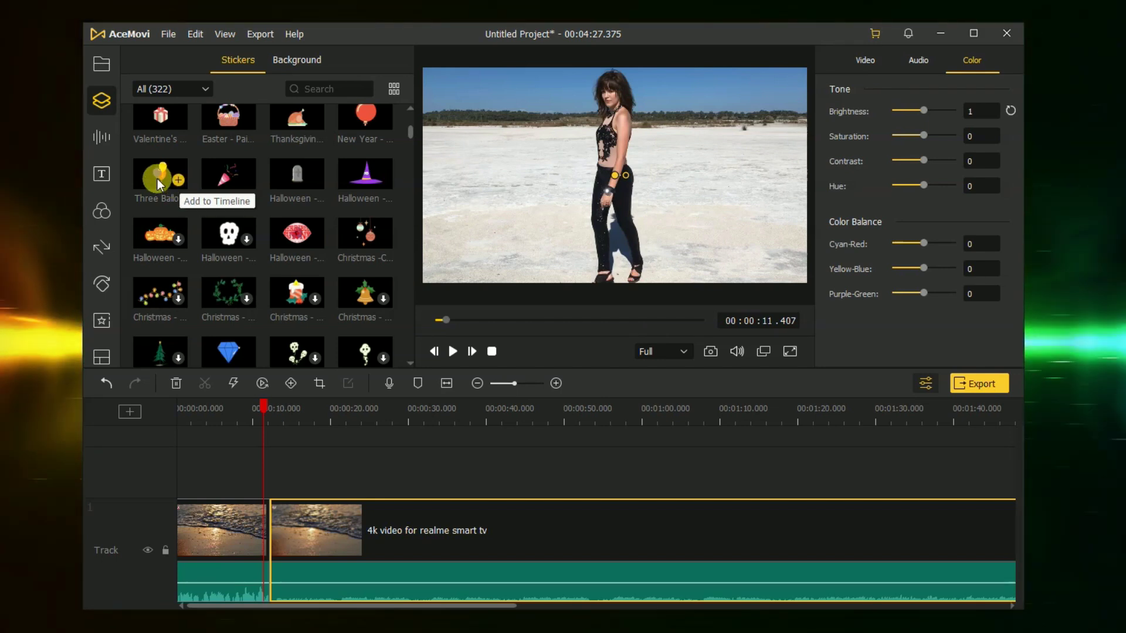
{"action": "left_click_drag", "start_coordinate": [157, 178], "coordinate": [200, 469]}
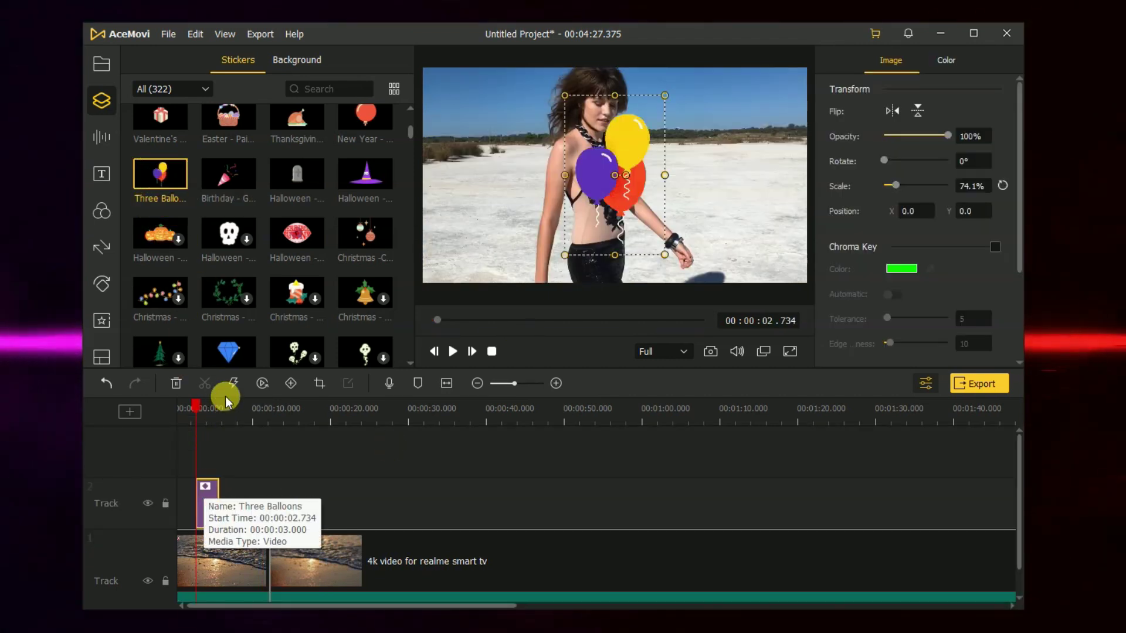
Step: At 00:00:03.393, move the balloons sticker beside the woman to about X -611.2, Y 23.0, scaled to about 97.9% and rotated to 358°
{"action": "left_click_drag", "start_coordinate": [200, 416], "coordinate": [204, 418]}
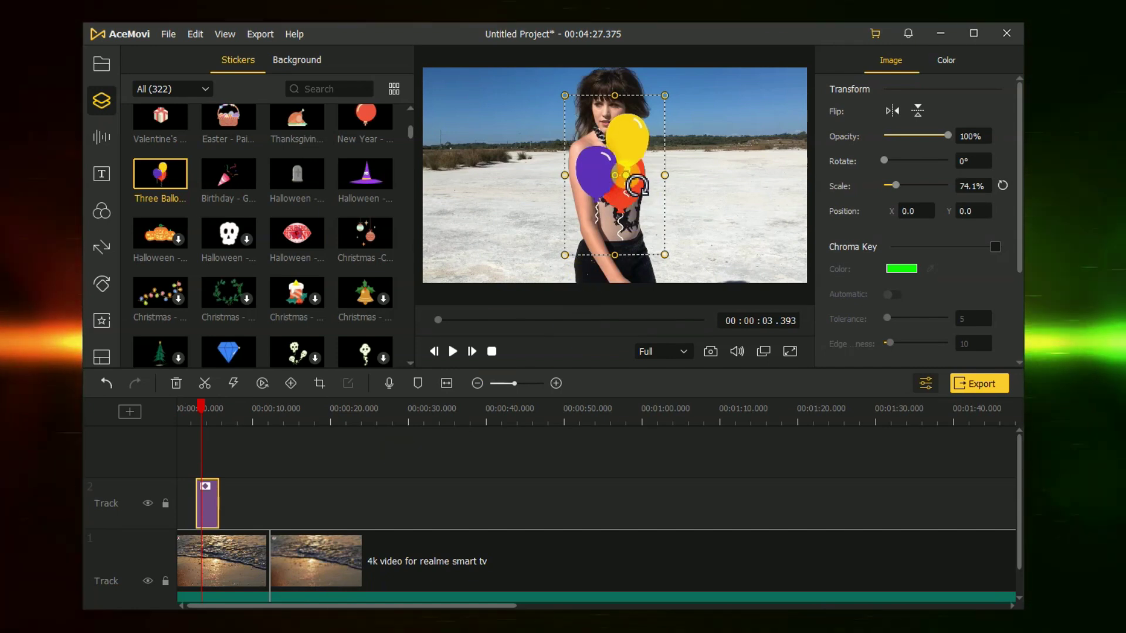
{"action": "left_click_drag", "start_coordinate": [628, 176], "coordinate": [474, 212]}
{"action": "left_click_drag", "start_coordinate": [521, 122], "coordinate": [556, 110]}
{"action": "left_click_drag", "start_coordinate": [520, 219], "coordinate": [522, 225]}
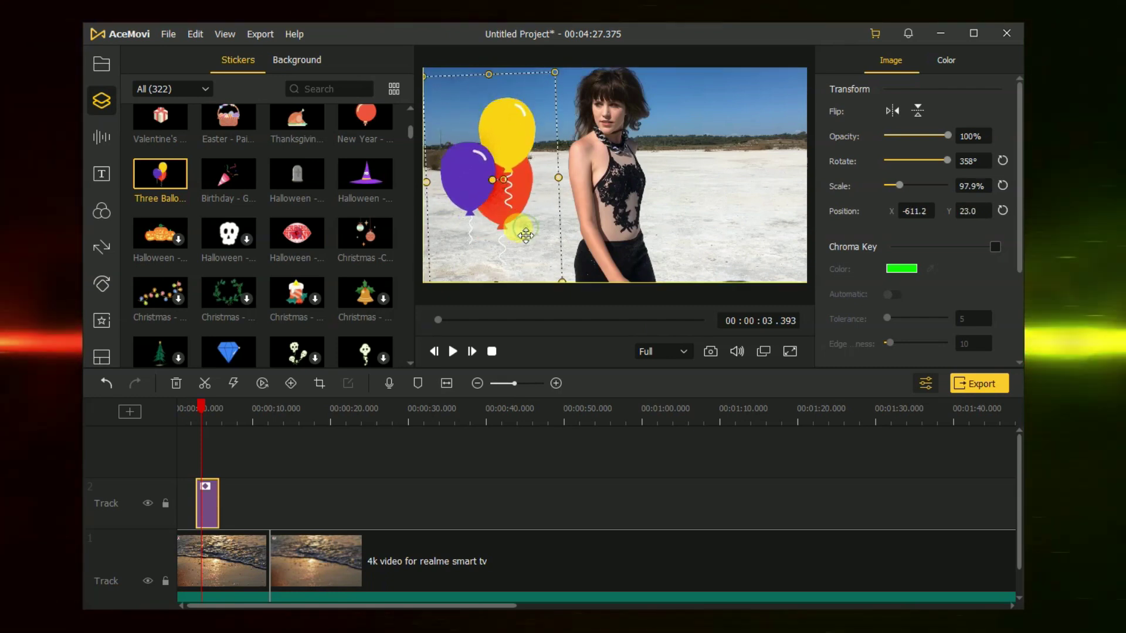
Step: Set the balloons sticker's opacity to 65%, rotation to 360° and scale to 105.5%, and move the playhead before the sticker
{"action": "left_click", "coordinate": [893, 191]}
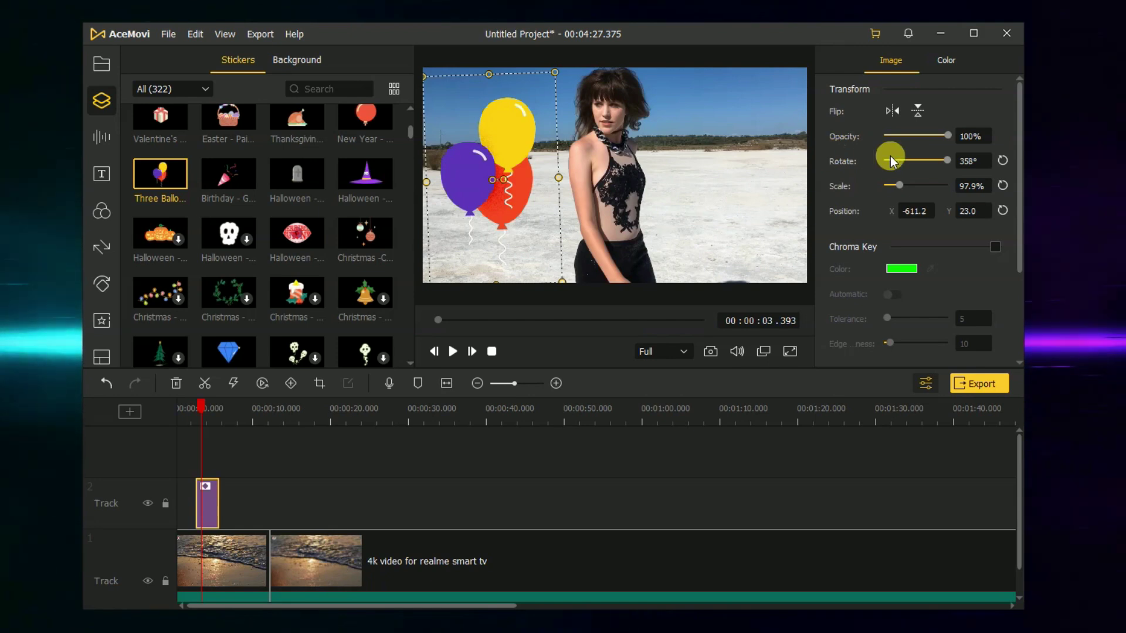
{"action": "left_click_drag", "start_coordinate": [946, 135], "coordinate": [949, 161]}
{"action": "left_click_drag", "start_coordinate": [898, 186], "coordinate": [902, 186]}
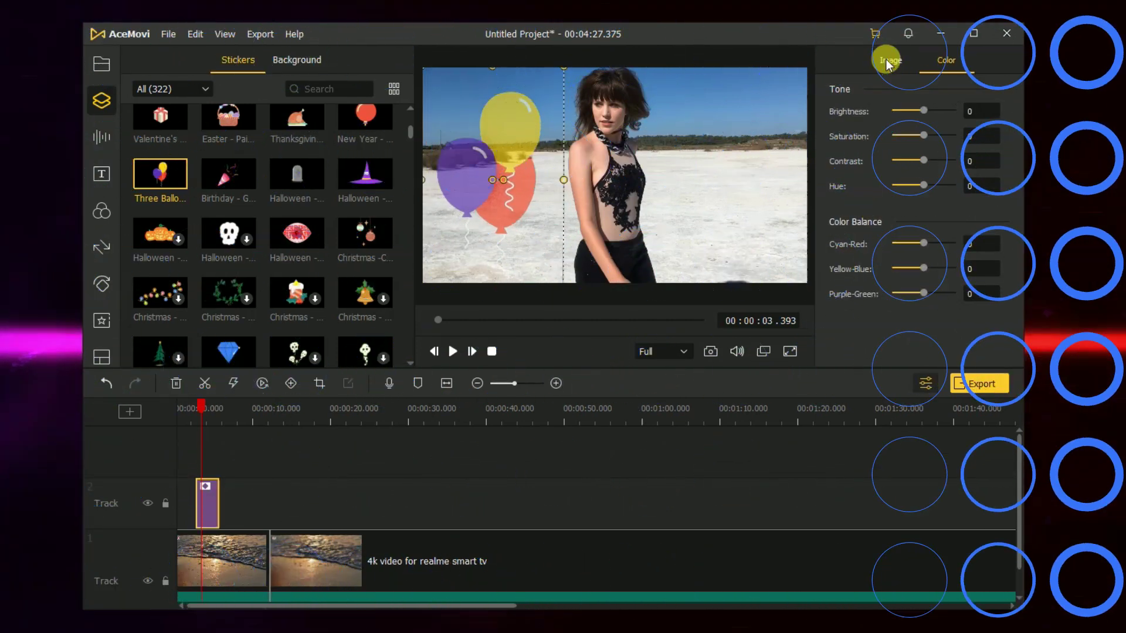
{"action": "left_click", "coordinate": [890, 61]}
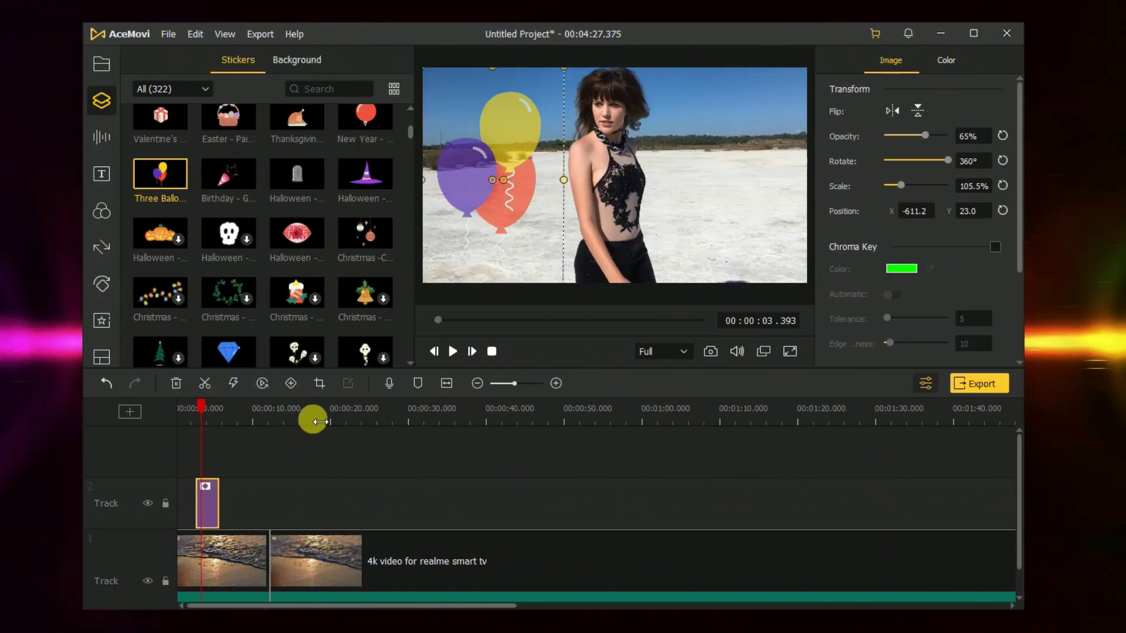
{"action": "left_click", "coordinate": [189, 407]}
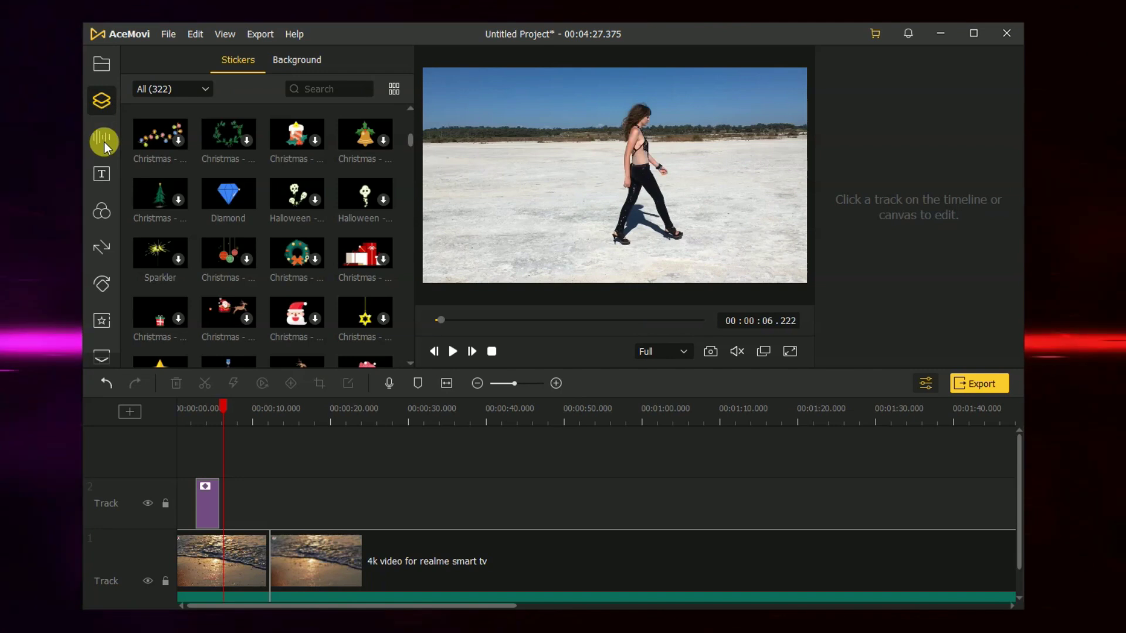
Step: Browse the audio library's background music and sound effects collections
{"action": "left_click", "coordinate": [102, 137]}
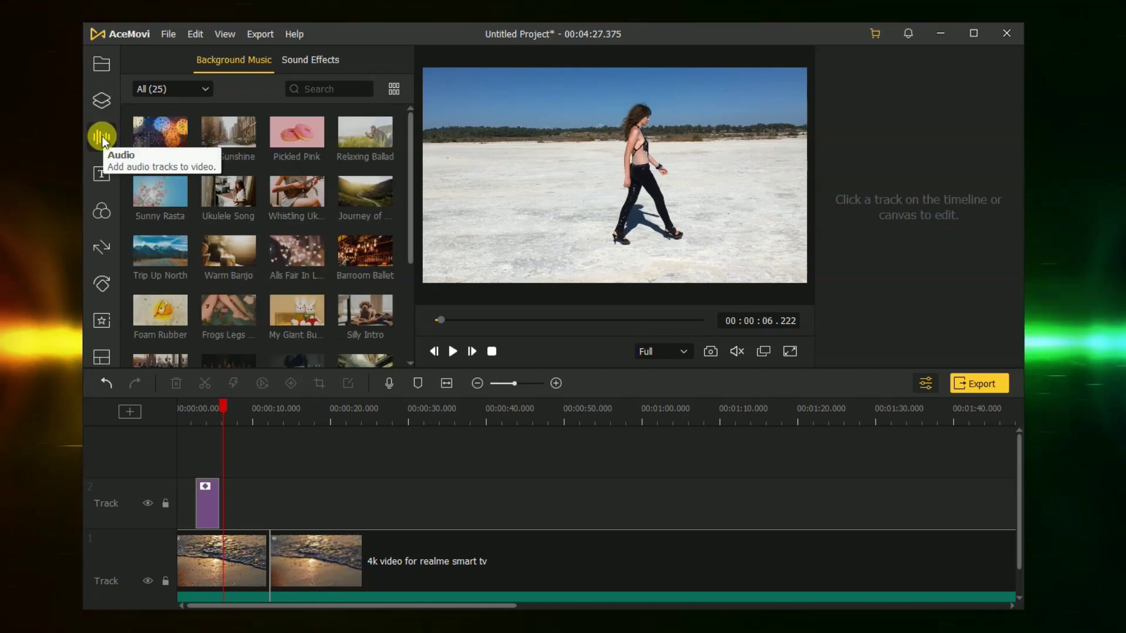
{"action": "mouse_move", "coordinate": [287, 238]}
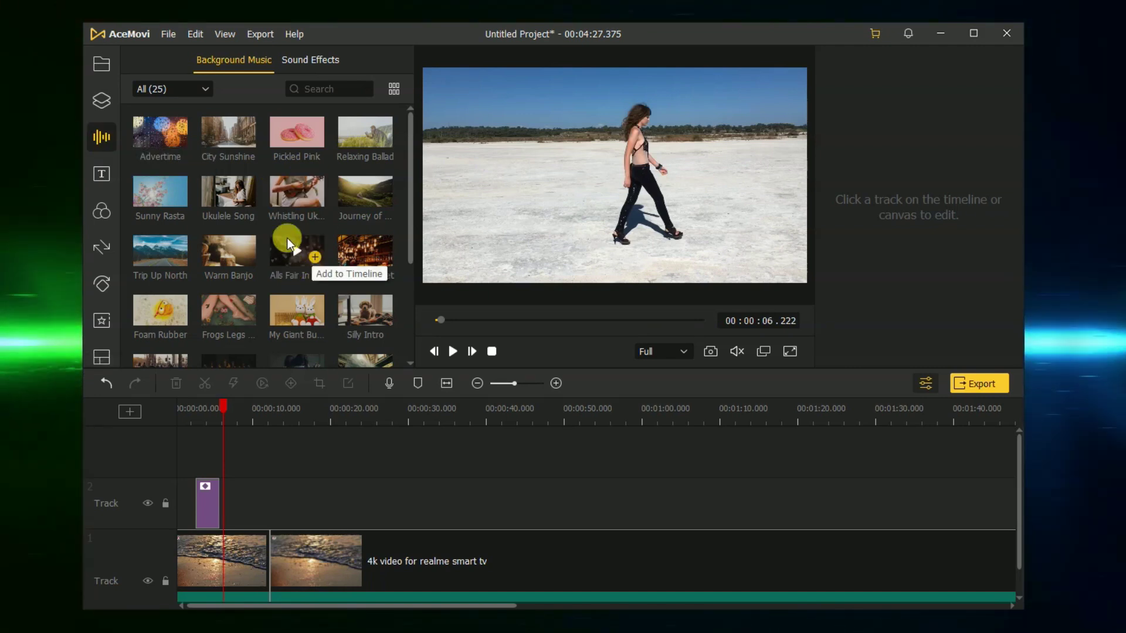
{"action": "scroll", "coordinate": [276, 253], "scroll_direction": "down", "scroll_amount": 3}
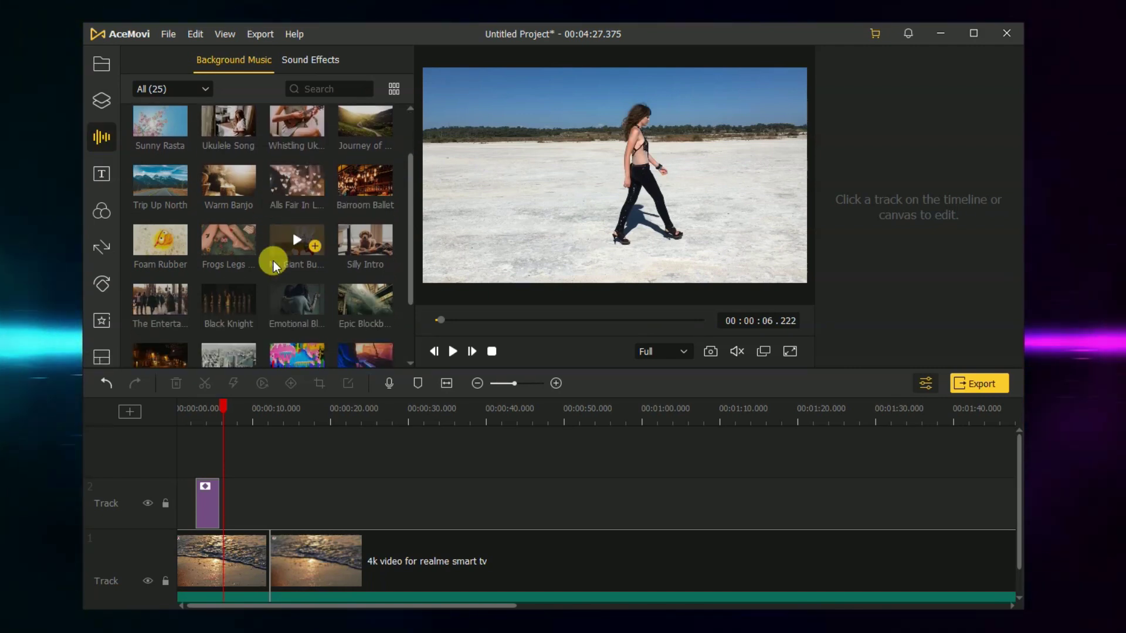
{"action": "scroll", "coordinate": [274, 261], "scroll_direction": "up", "scroll_amount": 3}
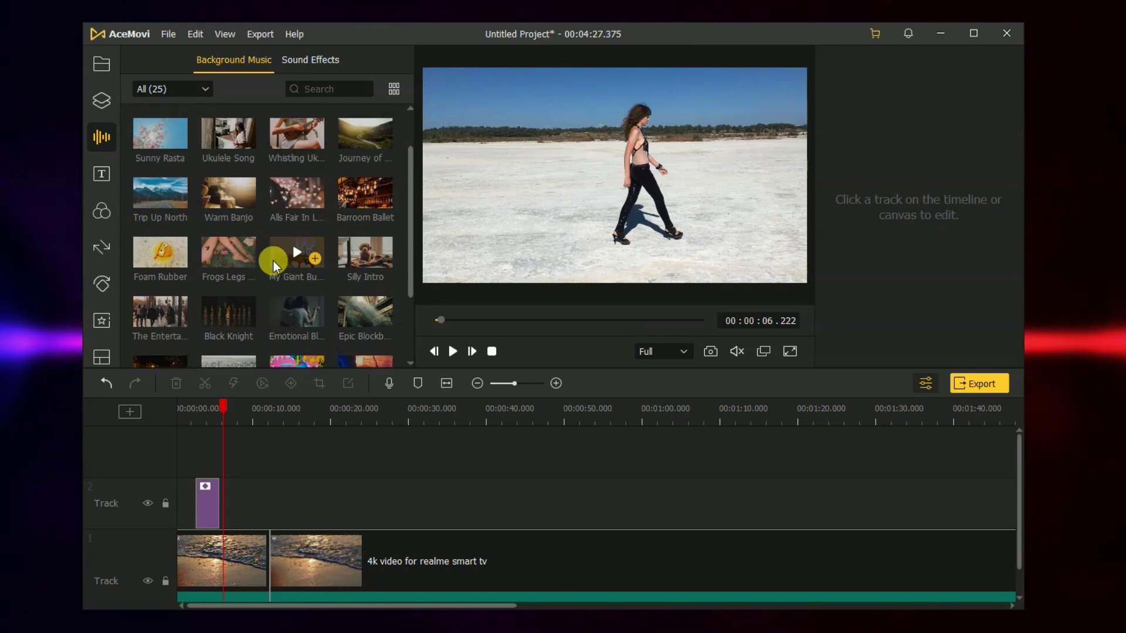
{"action": "mouse_move", "coordinate": [287, 277]}
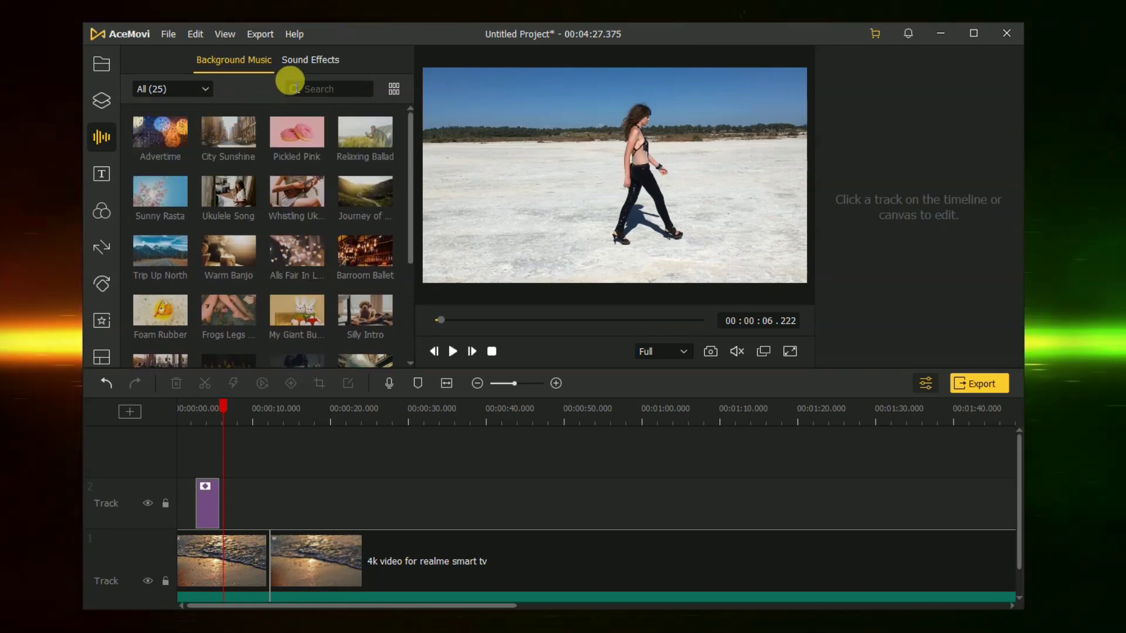
{"action": "left_click", "coordinate": [315, 59]}
{"action": "scroll", "coordinate": [284, 262], "scroll_direction": "down", "scroll_amount": 8}
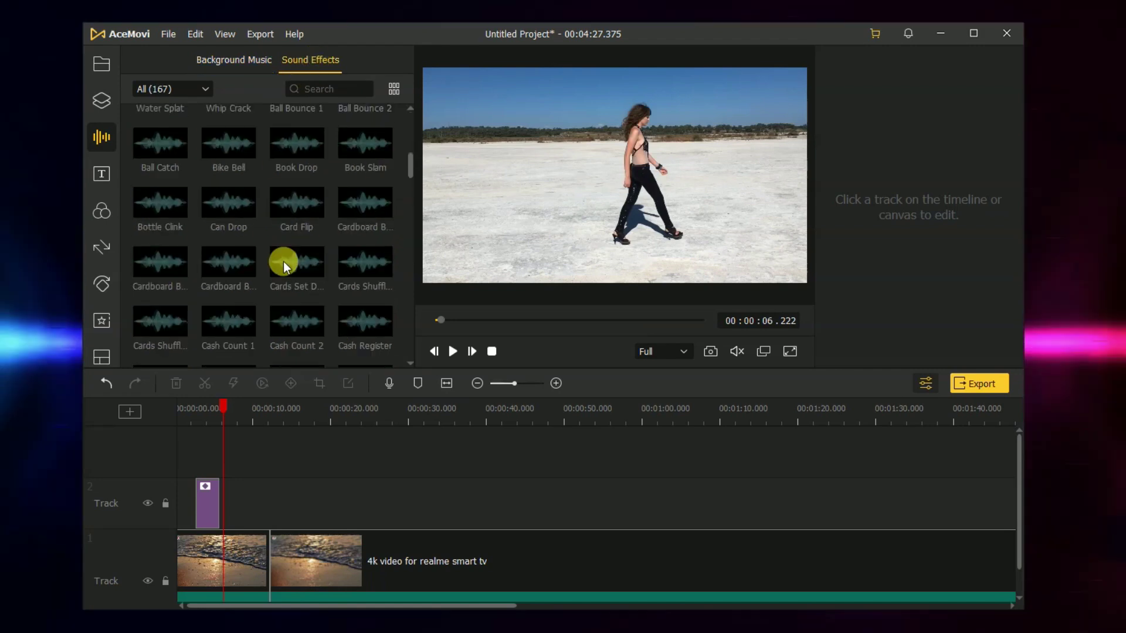
{"action": "scroll", "coordinate": [283, 261], "scroll_direction": "down", "scroll_amount": 4}
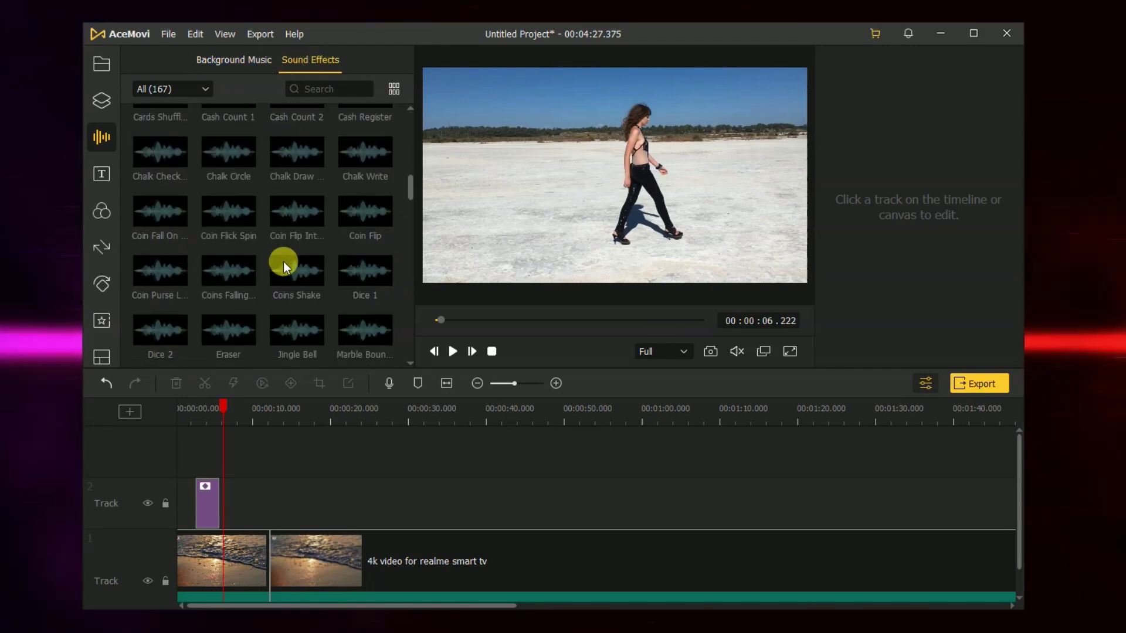
{"action": "scroll", "coordinate": [284, 262], "scroll_direction": "up", "scroll_amount": 4}
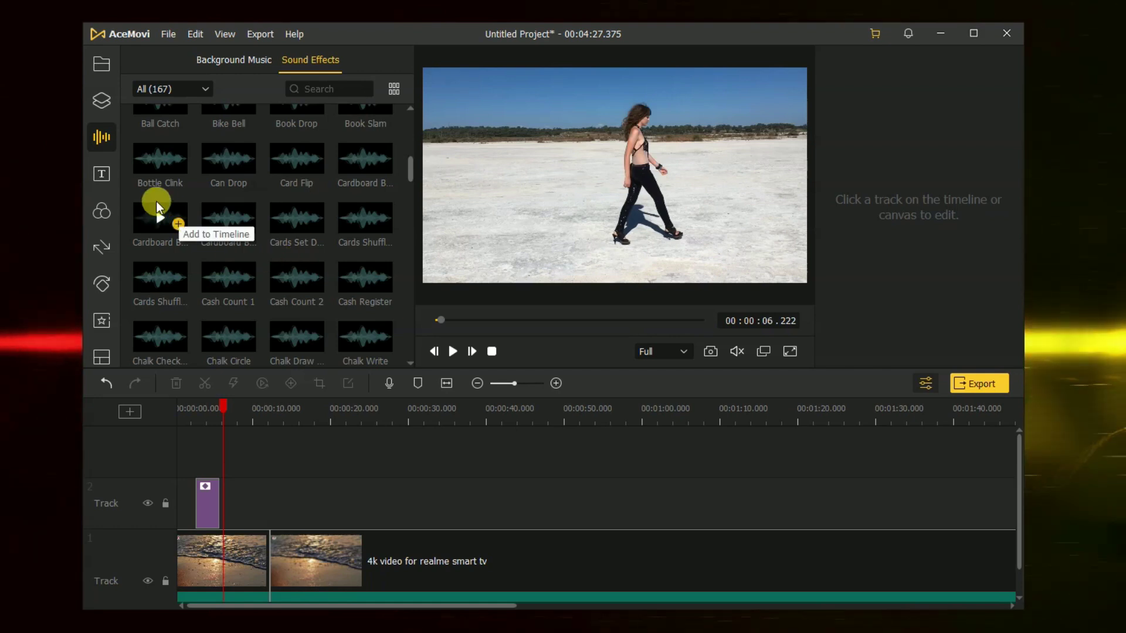
Step: Examine the available text templates, static text styles and dynamic text styles
{"action": "left_click", "coordinate": [100, 174]}
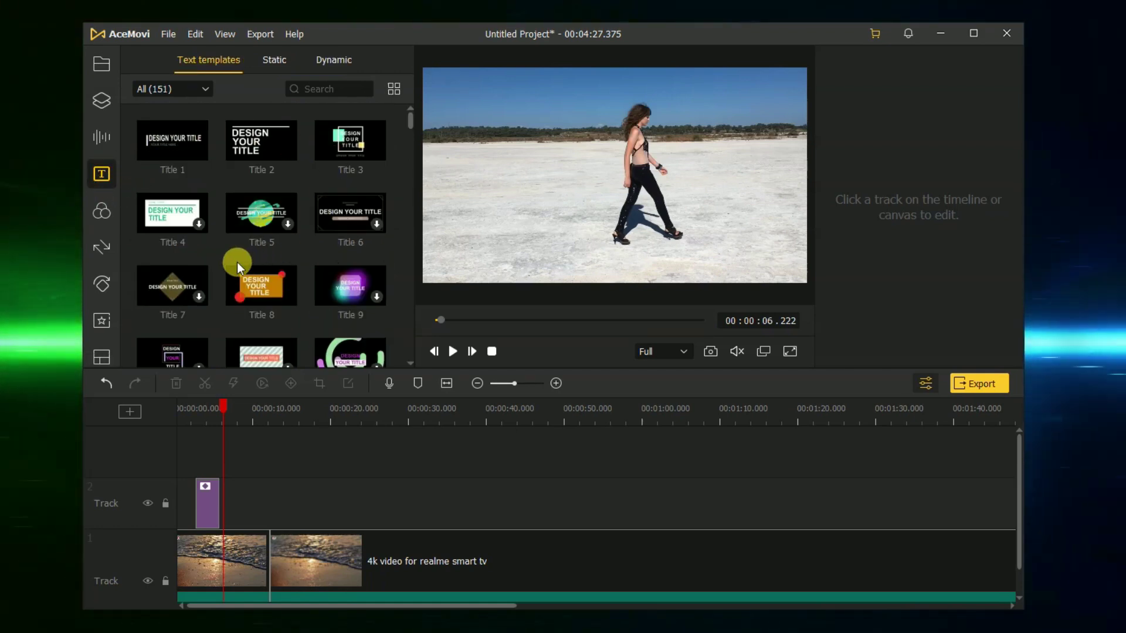
{"action": "scroll", "coordinate": [289, 232], "scroll_direction": "down", "scroll_amount": 5}
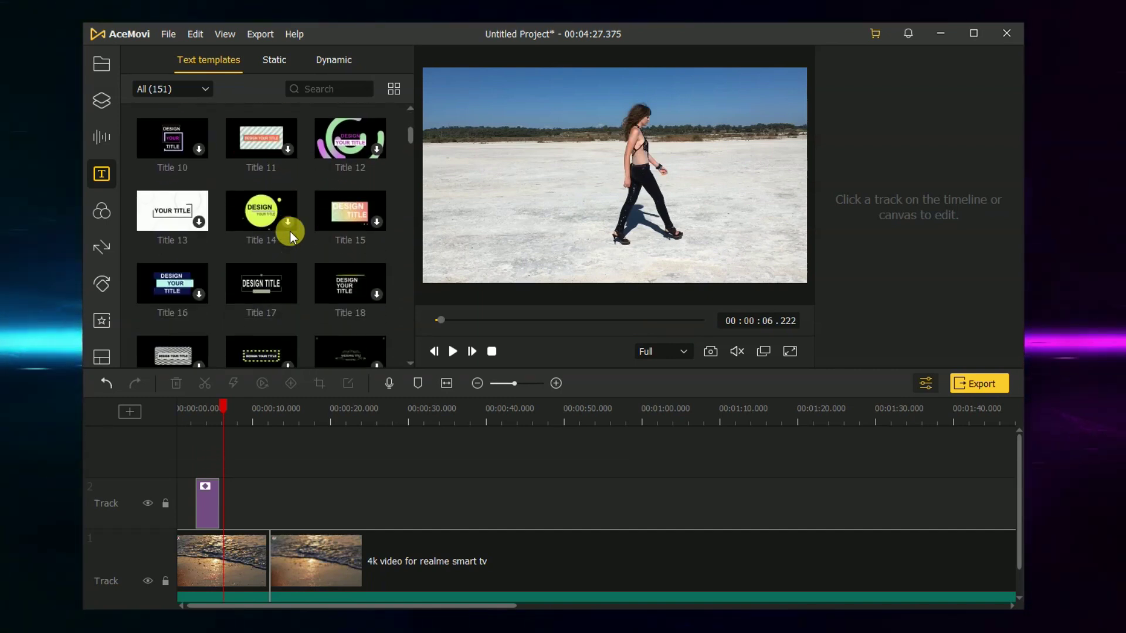
{"action": "scroll", "coordinate": [290, 232], "scroll_direction": "down", "scroll_amount": 6}
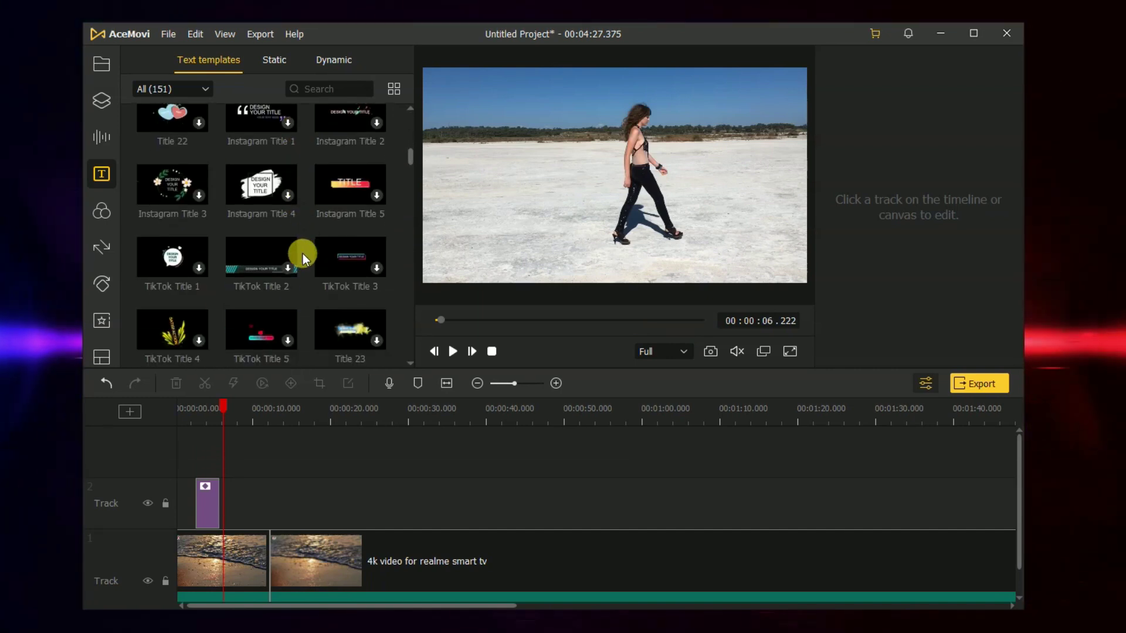
{"action": "scroll", "coordinate": [303, 253], "scroll_direction": "down", "scroll_amount": 2}
{"action": "scroll", "coordinate": [302, 254], "scroll_direction": "up", "scroll_amount": 5}
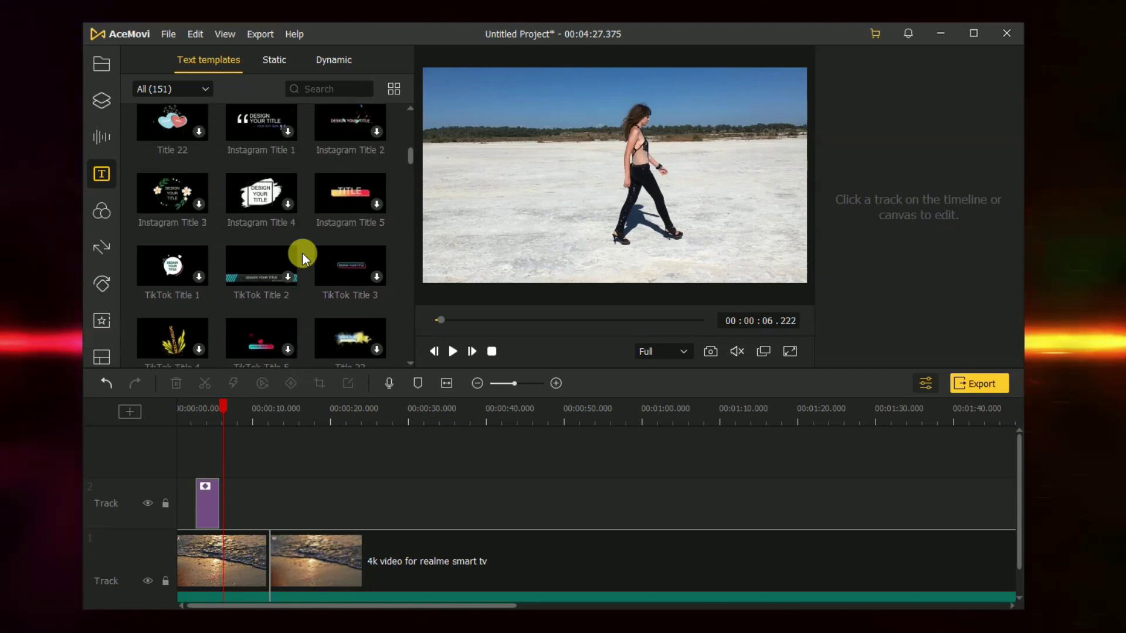
{"action": "scroll", "coordinate": [303, 254], "scroll_direction": "up", "scroll_amount": 5}
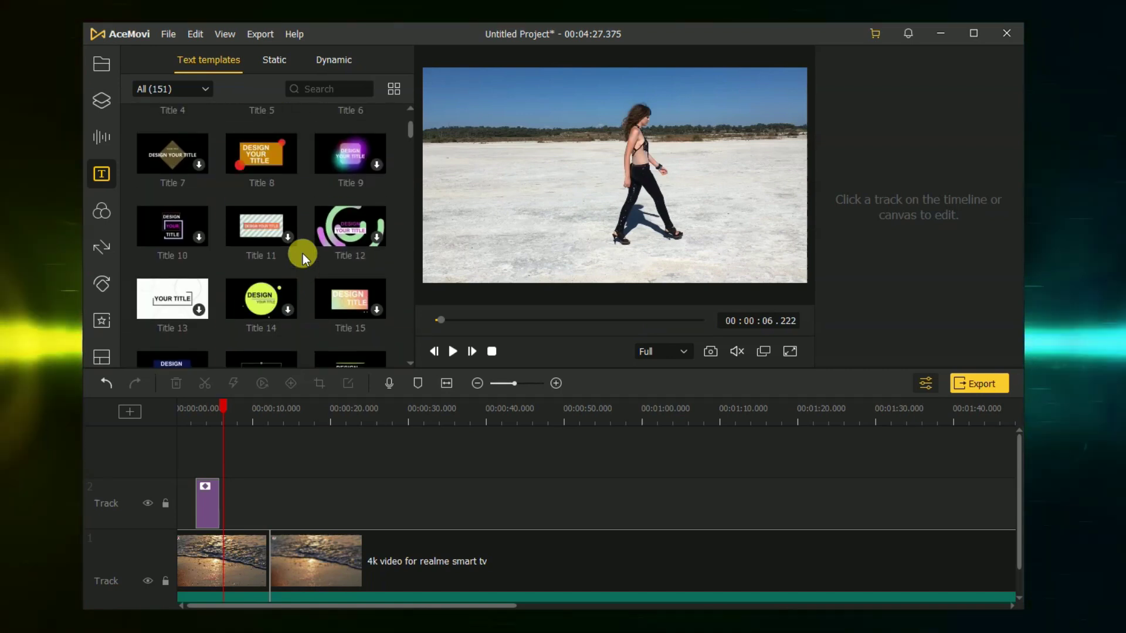
{"action": "scroll", "coordinate": [185, 254], "scroll_direction": "up", "scroll_amount": 2}
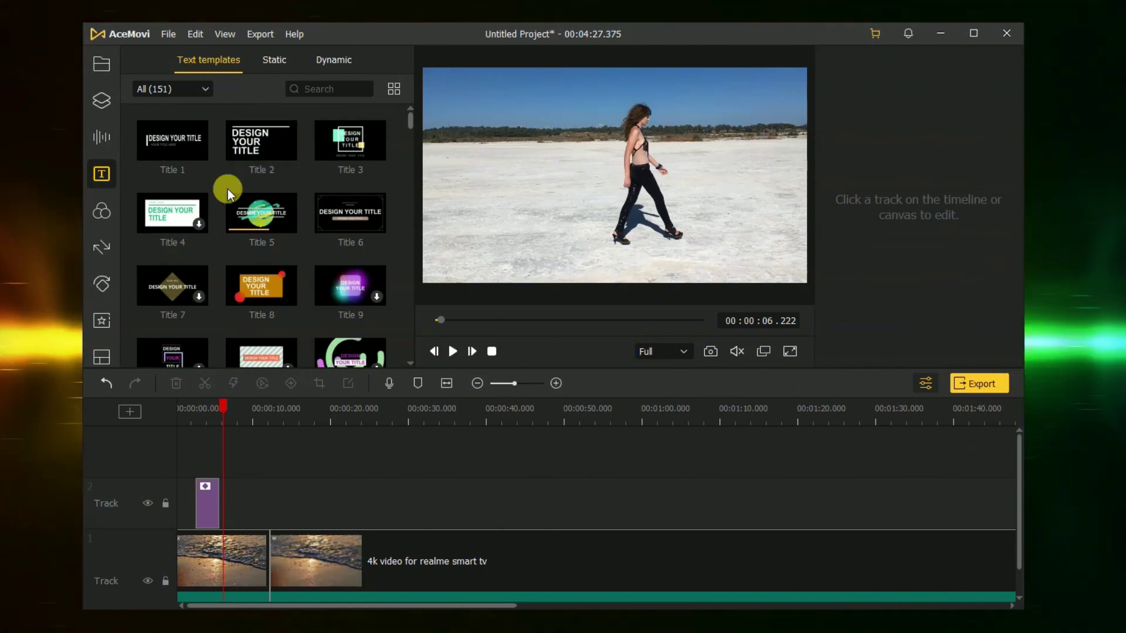
{"action": "left_click", "coordinate": [271, 63]}
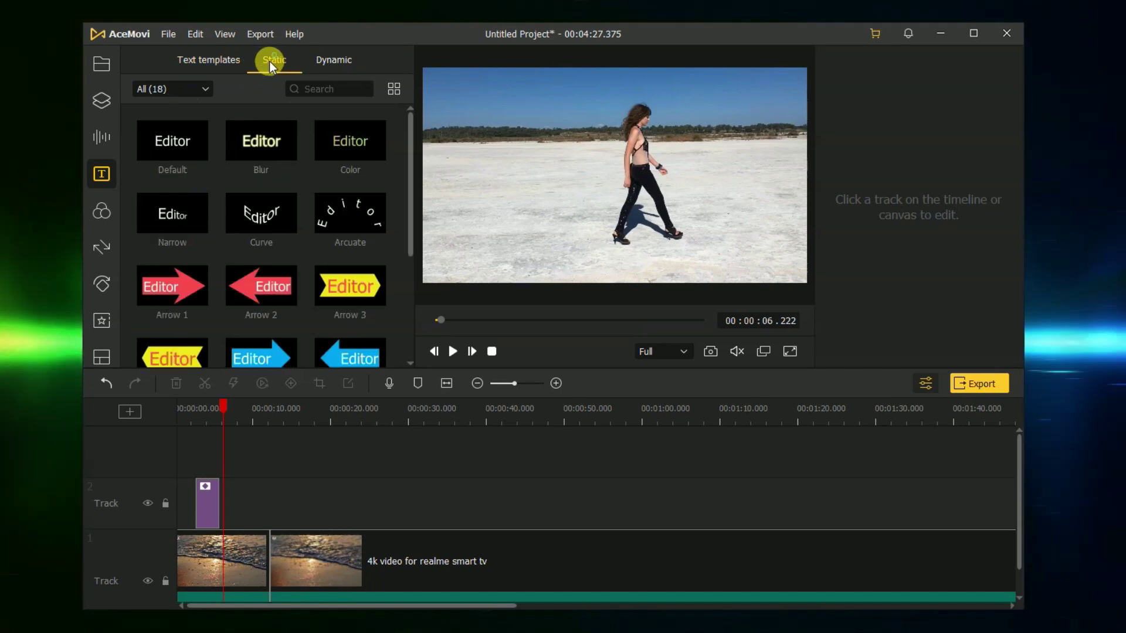
{"action": "scroll", "coordinate": [265, 268], "scroll_direction": "down", "scroll_amount": 2}
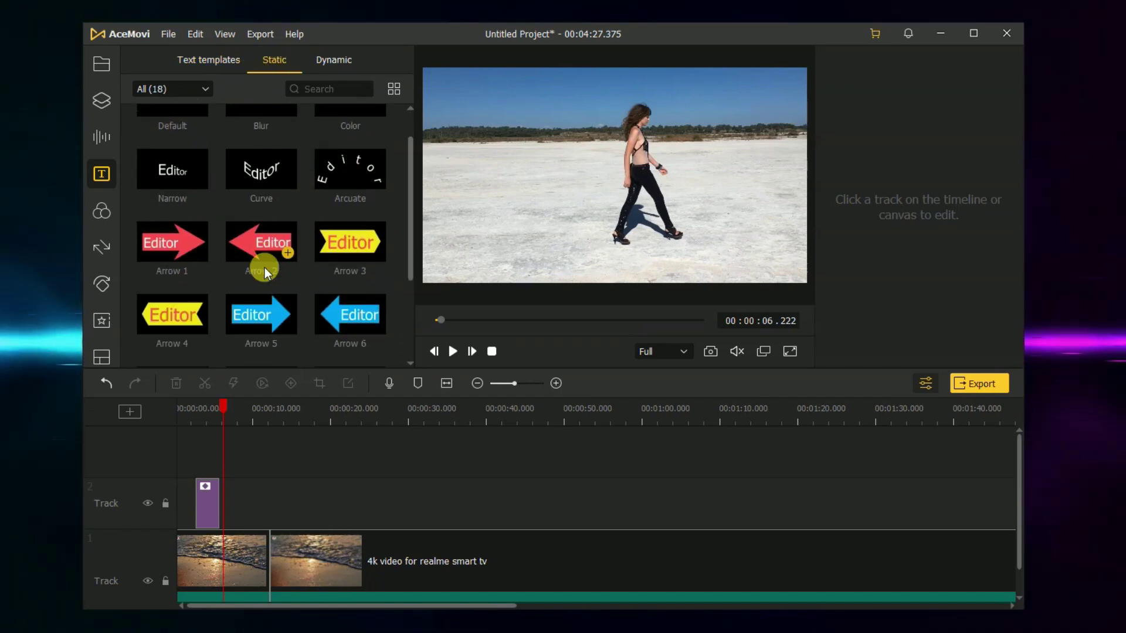
{"action": "scroll", "coordinate": [265, 268], "scroll_direction": "up", "scroll_amount": 1}
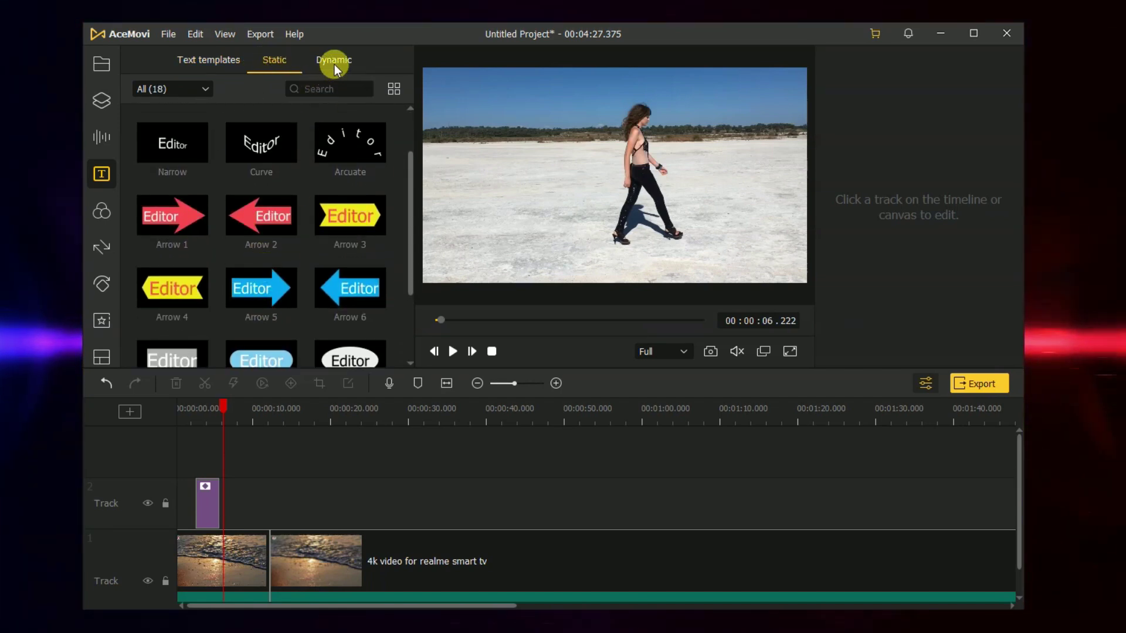
{"action": "left_click", "coordinate": [333, 60]}
{"action": "scroll", "coordinate": [254, 291], "scroll_direction": "down", "scroll_amount": 1}
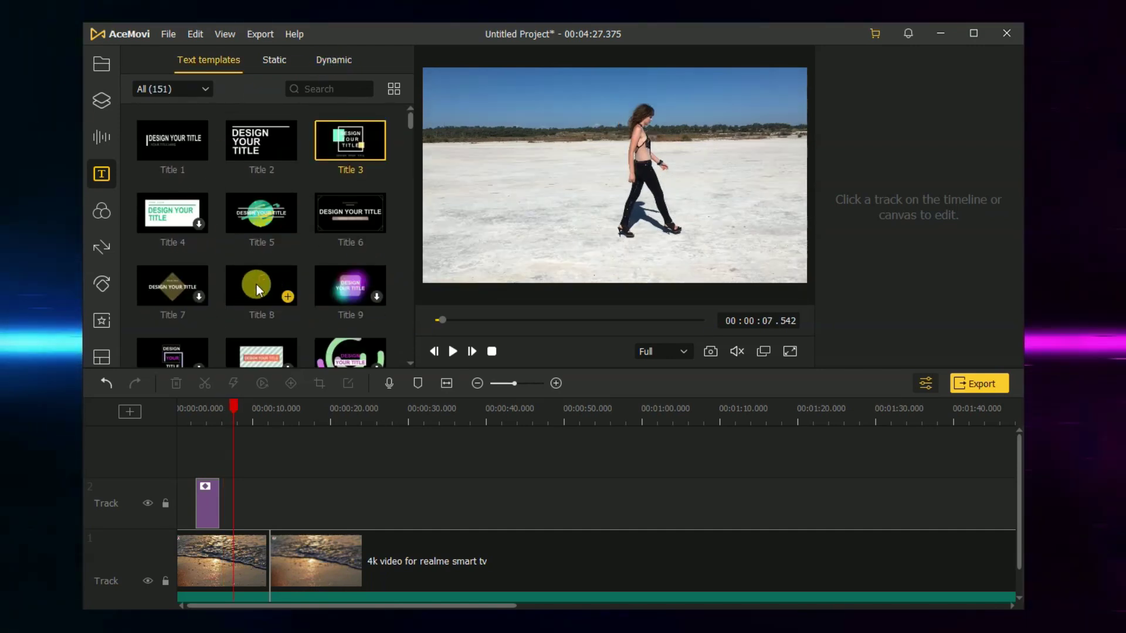
Step: Add the Title 8 text template after the sticker at 00:00:07.542 and move the playhead to 00:00:11.124 to preview it
{"action": "left_click", "coordinate": [288, 296]}
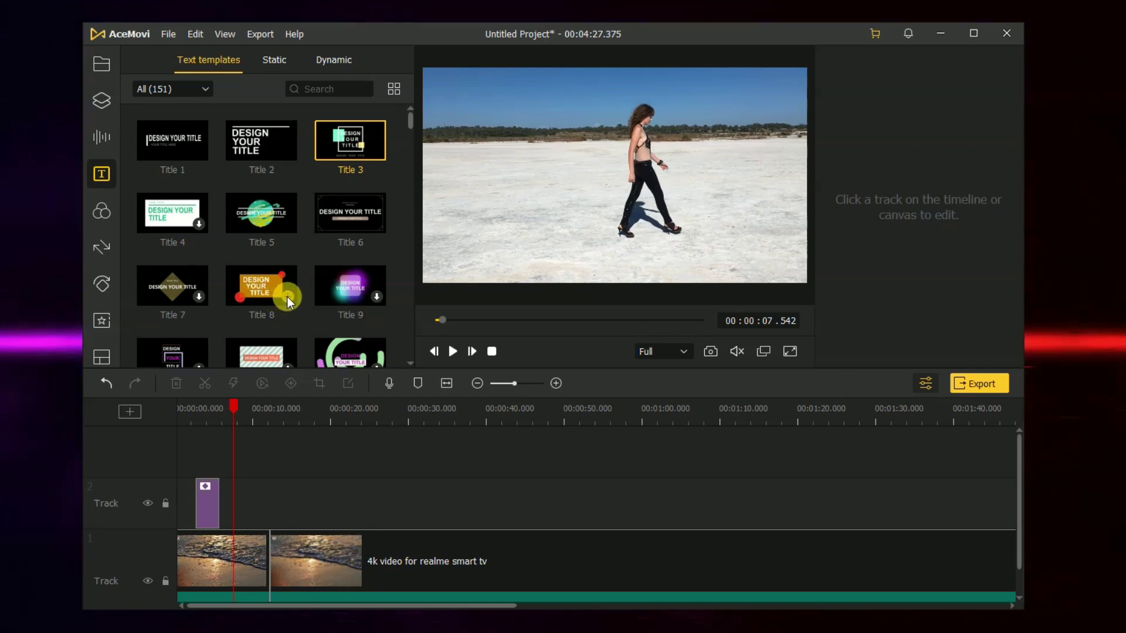
{"action": "left_click_drag", "start_coordinate": [229, 403], "coordinate": [262, 428]}
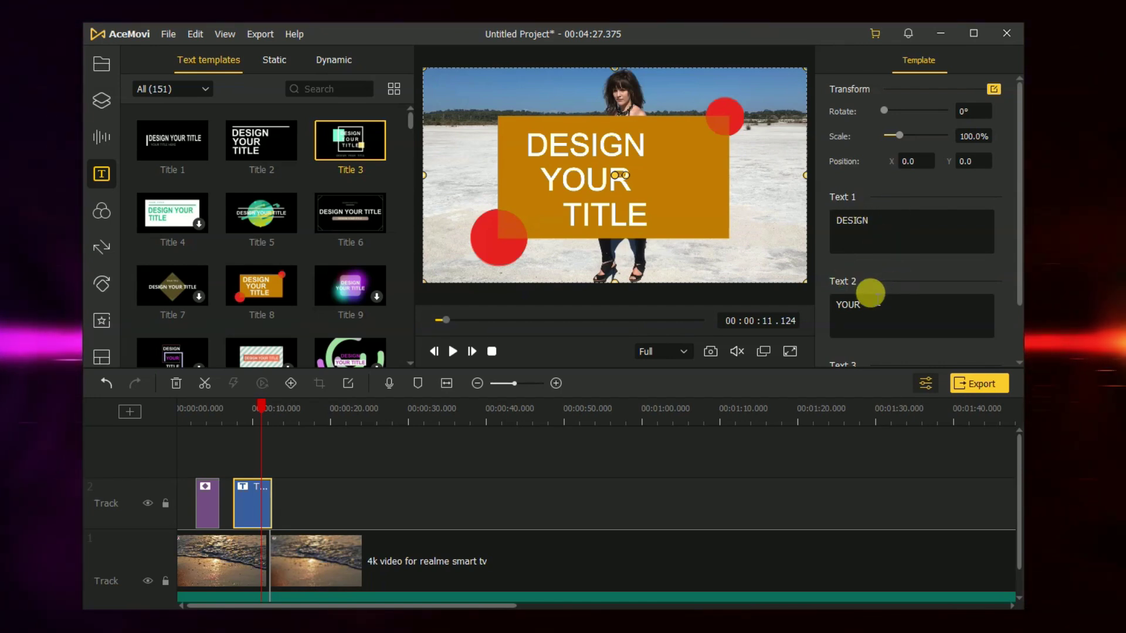
Step: Change the title's text to "Welcome" plus the channel name, scale it to 63.6%, position it at X -534.1, Y 249.1, and preview it
{"action": "scroll", "coordinate": [862, 328], "scroll_direction": "down", "scroll_amount": 1}
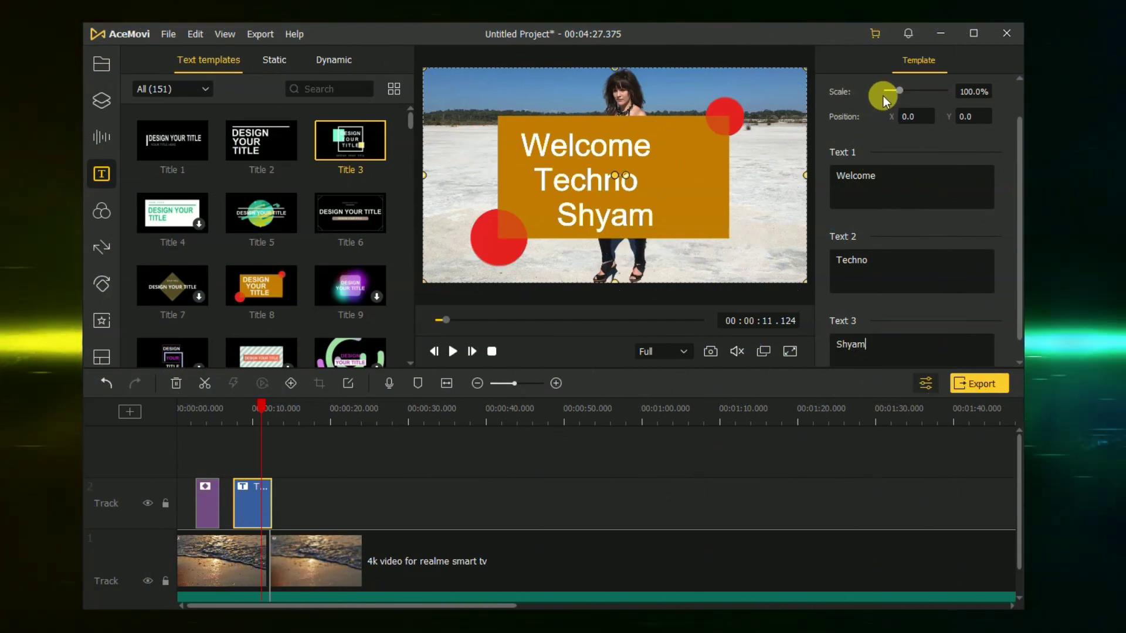
{"action": "left_click_drag", "start_coordinate": [902, 88], "coordinate": [902, 91]}
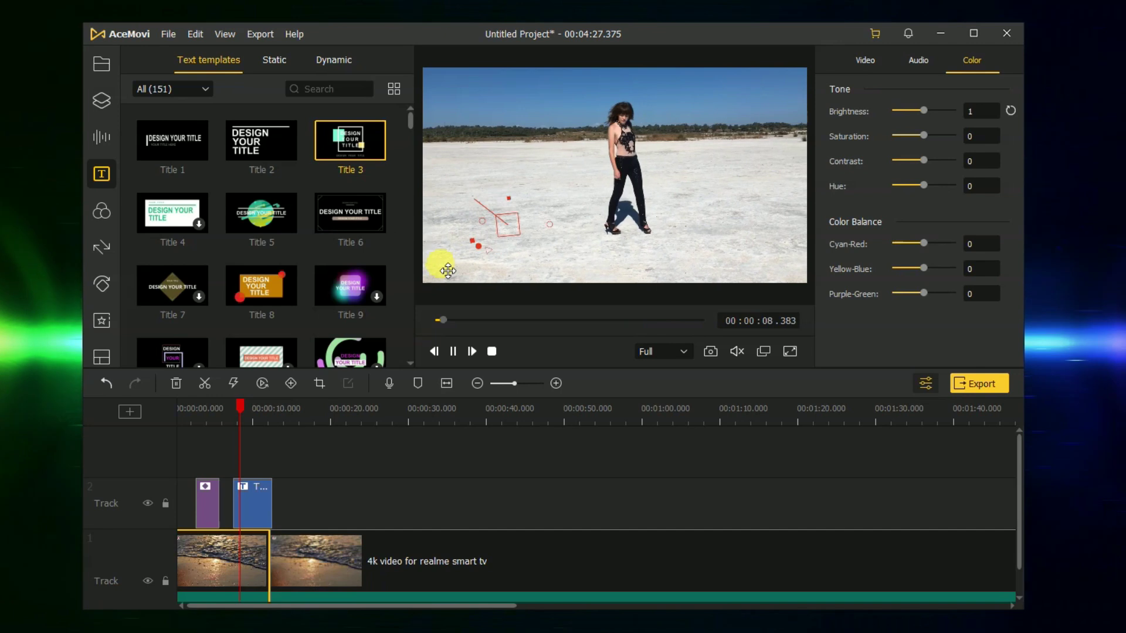
{"action": "left_click", "coordinate": [454, 351]}
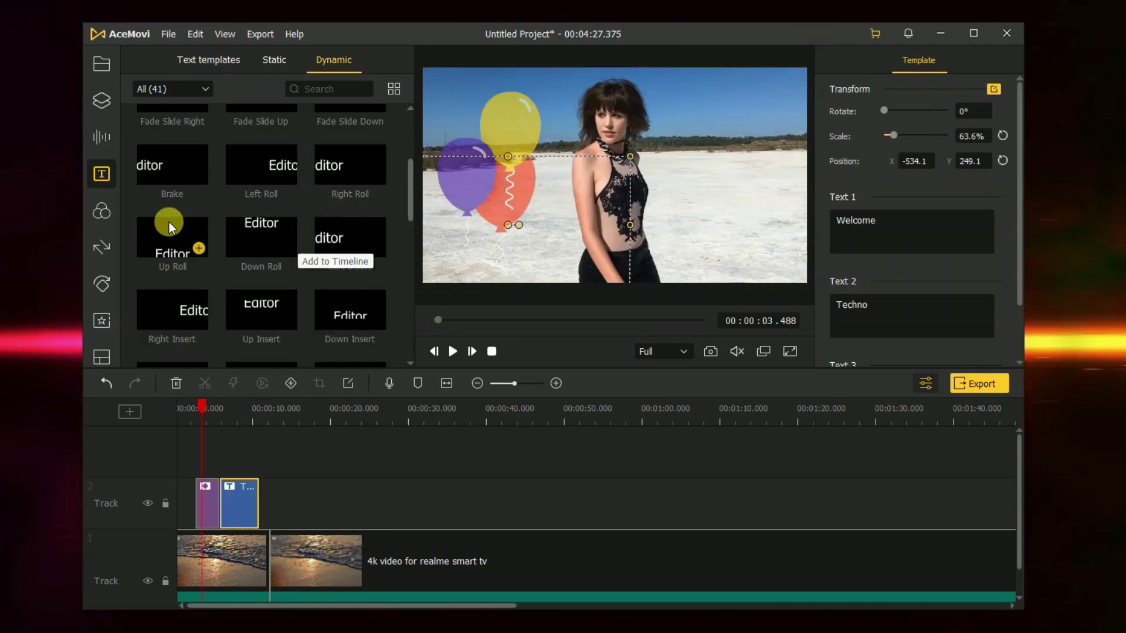
Step: Browse the available filters and overlays collections
{"action": "left_click", "coordinate": [101, 211]}
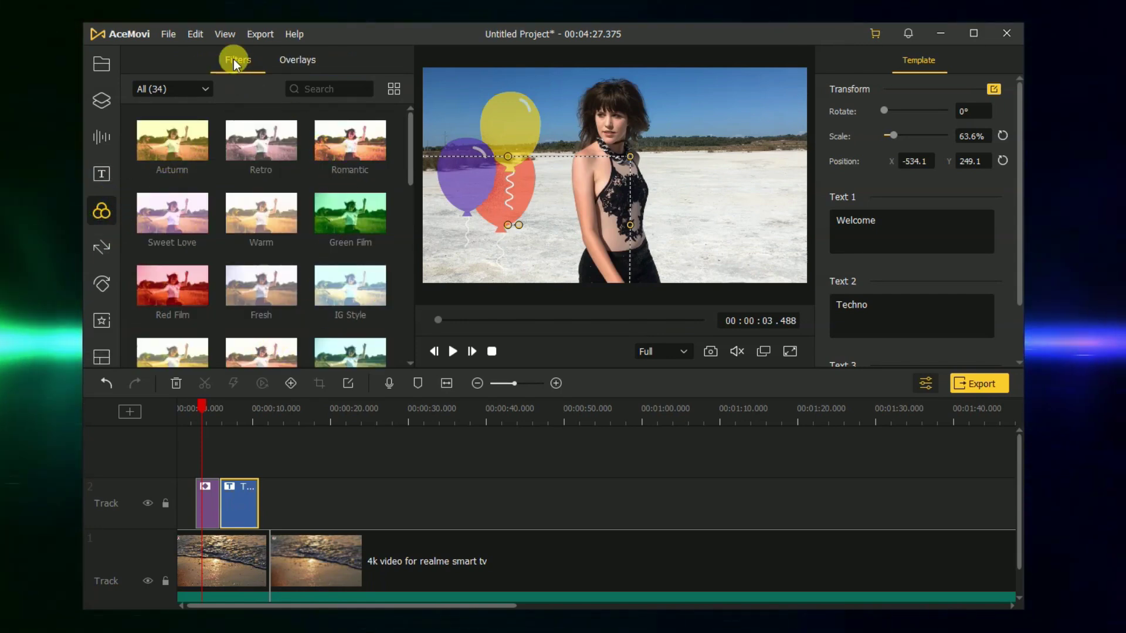
{"action": "left_click", "coordinate": [312, 60]}
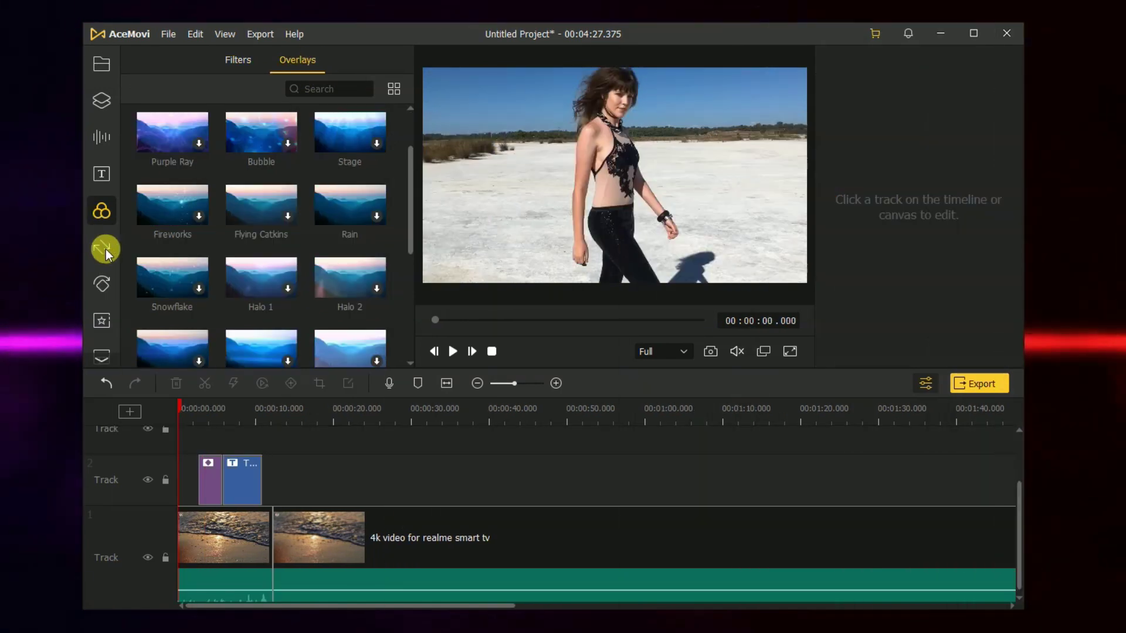
Step: Add the Grid Zoom Out transition at the cut between the two clips on track 1 and play it back
{"action": "left_click", "coordinate": [103, 248]}
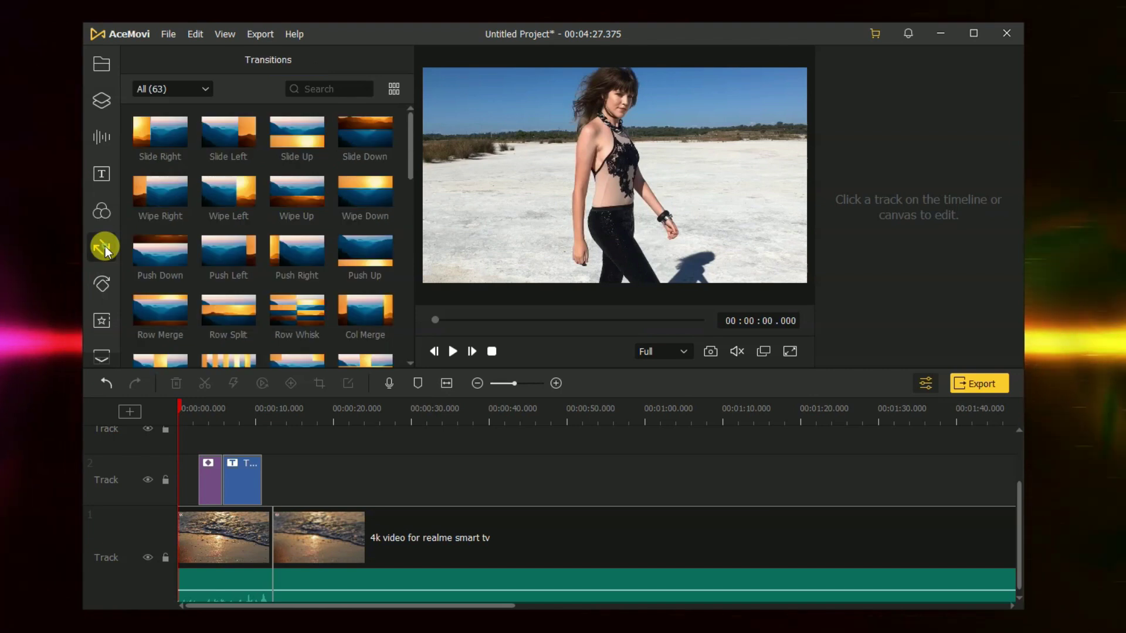
{"action": "scroll", "coordinate": [266, 234], "scroll_direction": "down", "scroll_amount": 3}
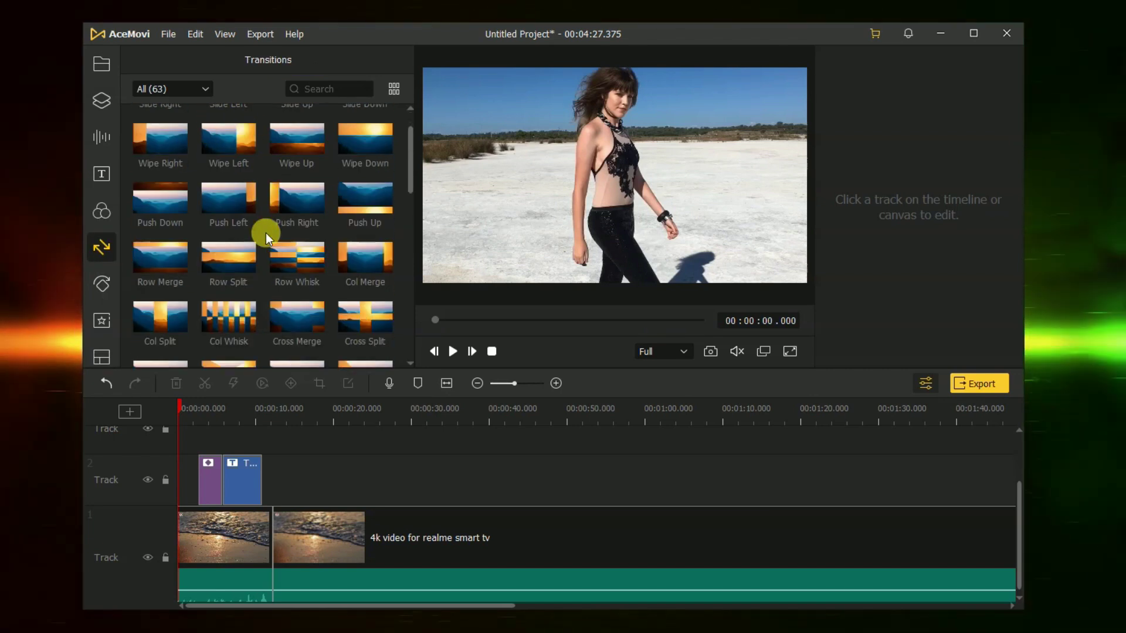
{"action": "scroll", "coordinate": [265, 234], "scroll_direction": "down", "scroll_amount": 2}
{"action": "left_click", "coordinate": [360, 251]}
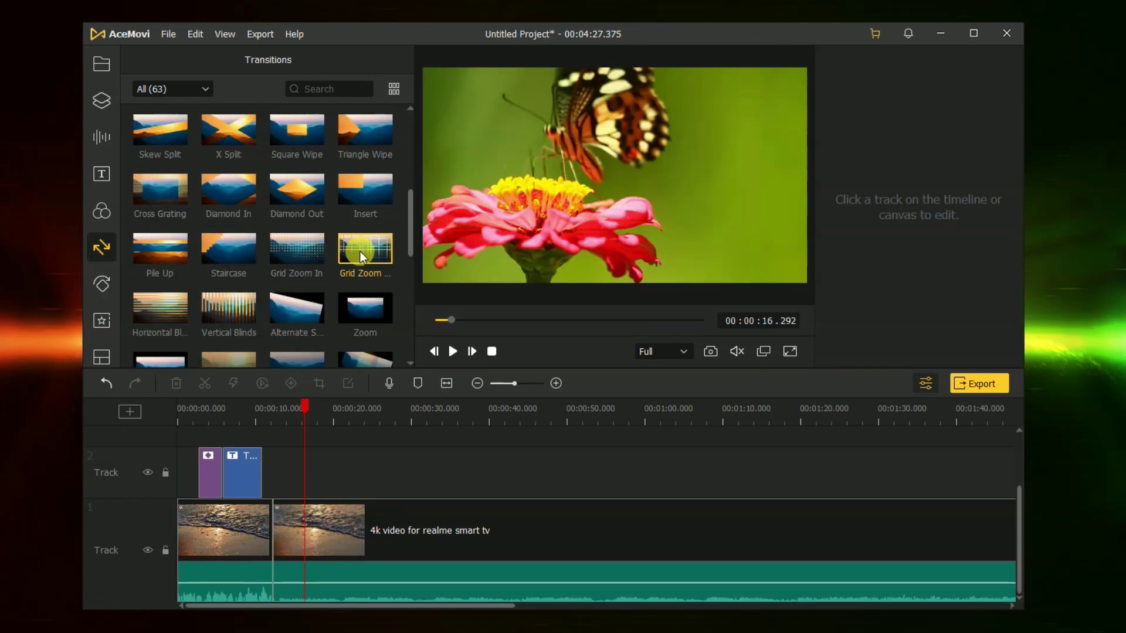
{"action": "left_click_drag", "start_coordinate": [360, 258], "coordinate": [273, 546]}
{"action": "left_click", "coordinate": [257, 414]}
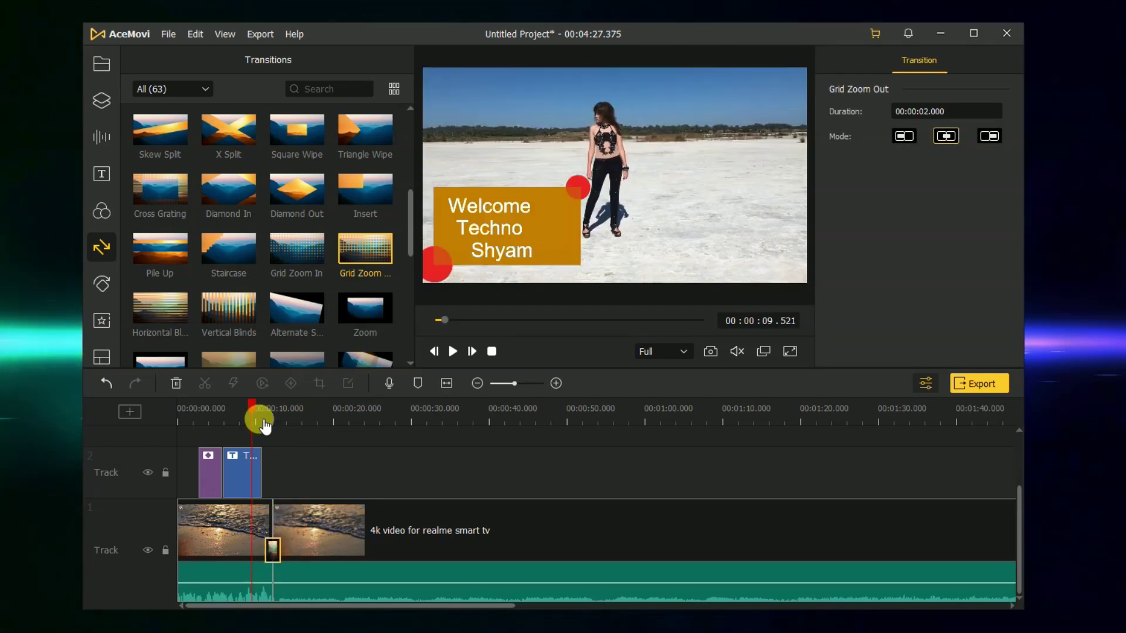
{"action": "left_click", "coordinate": [454, 351]}
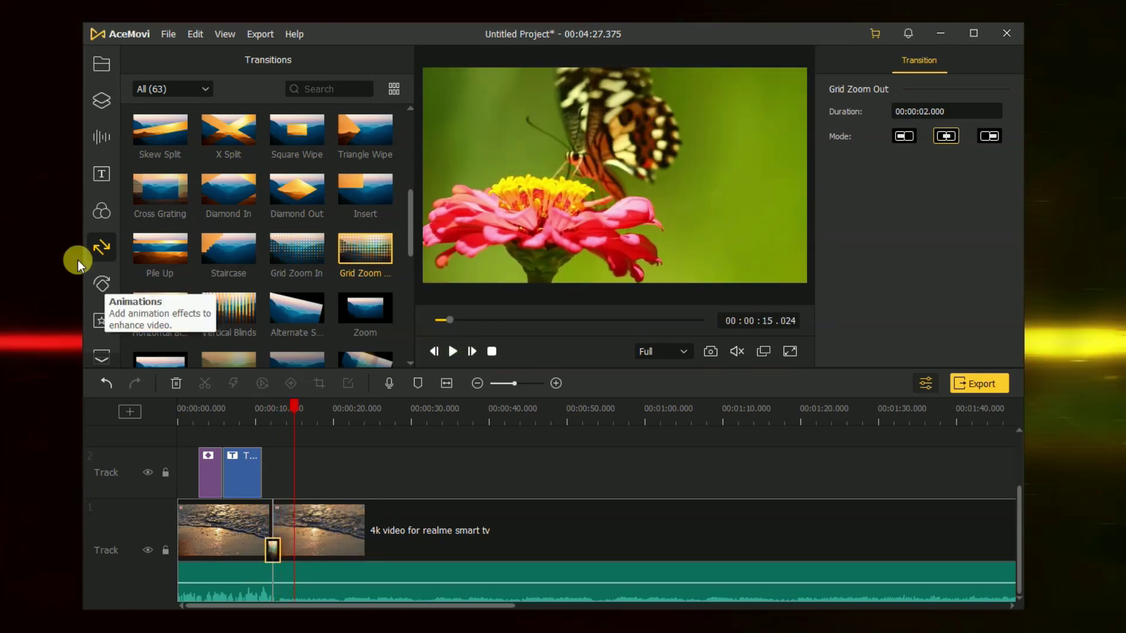
Step: Browse the animations, regional effects and split screen collections
{"action": "left_click", "coordinate": [102, 284]}
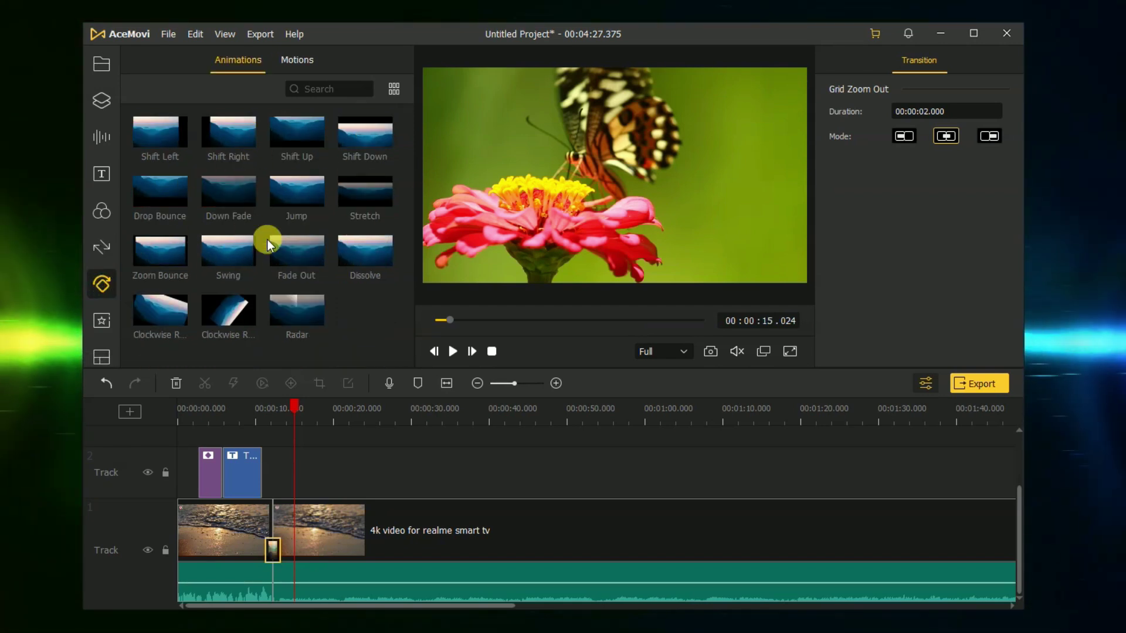
{"action": "left_click", "coordinate": [107, 321]}
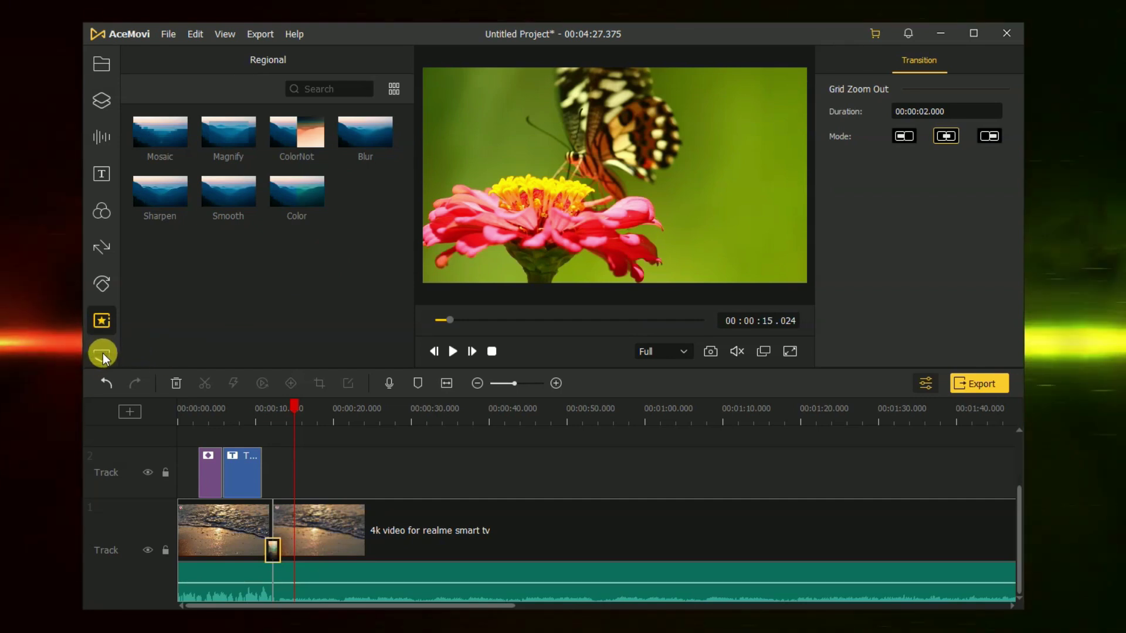
{"action": "scroll", "coordinate": [103, 346], "scroll_direction": "down", "scroll_amount": 1}
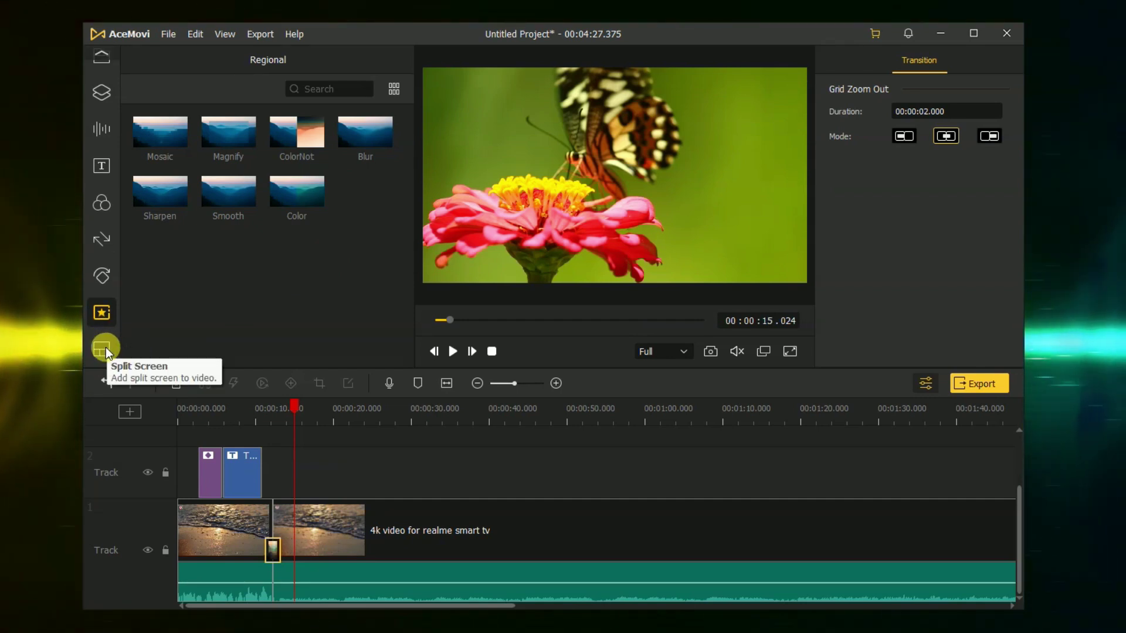
{"action": "left_click", "coordinate": [105, 347]}
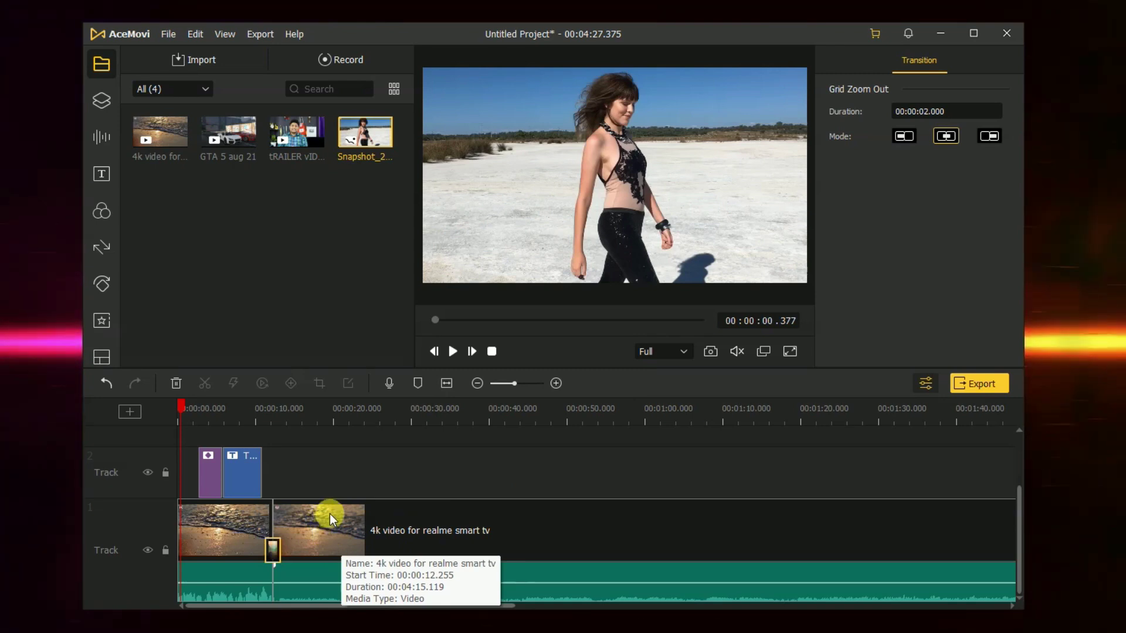
Step: Start exporting the project as a 1920*1080 MP4 named My_Video to the D:// path
{"action": "left_click", "coordinate": [981, 383]}
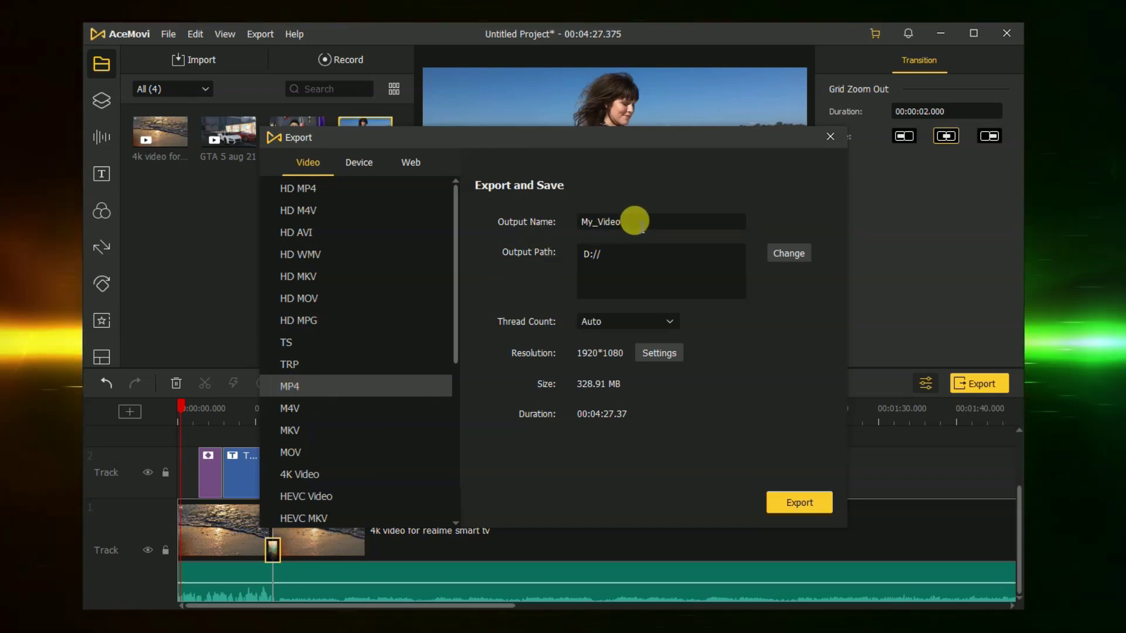
{"action": "left_click", "coordinate": [802, 503]}
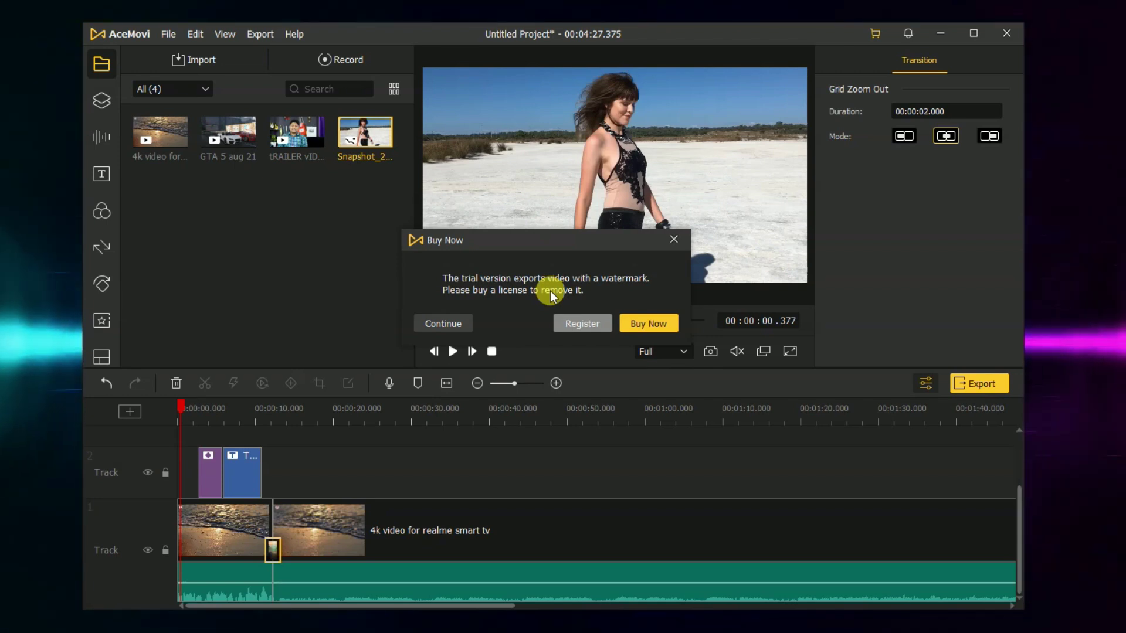
Step: Open the AceMovi purchase page on the TunesKit website and compare the 1-Year, 1-Month and Lifetime plans for Windows
{"action": "left_click", "coordinate": [653, 324]}
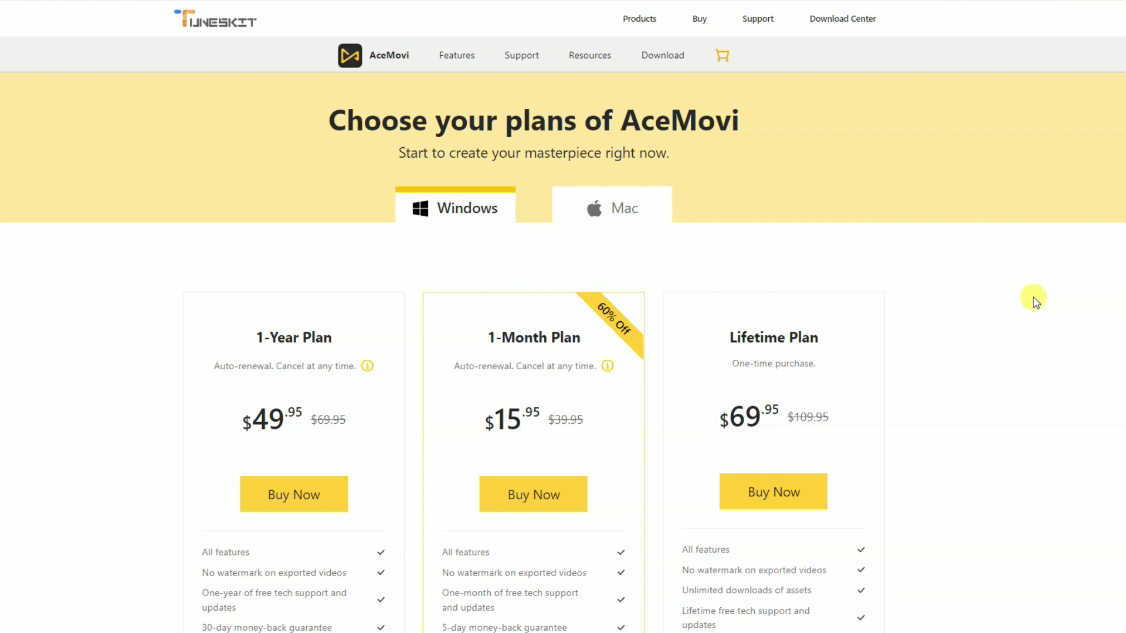
{"action": "scroll", "coordinate": [618, 319], "scroll_direction": "down", "scroll_amount": 2}
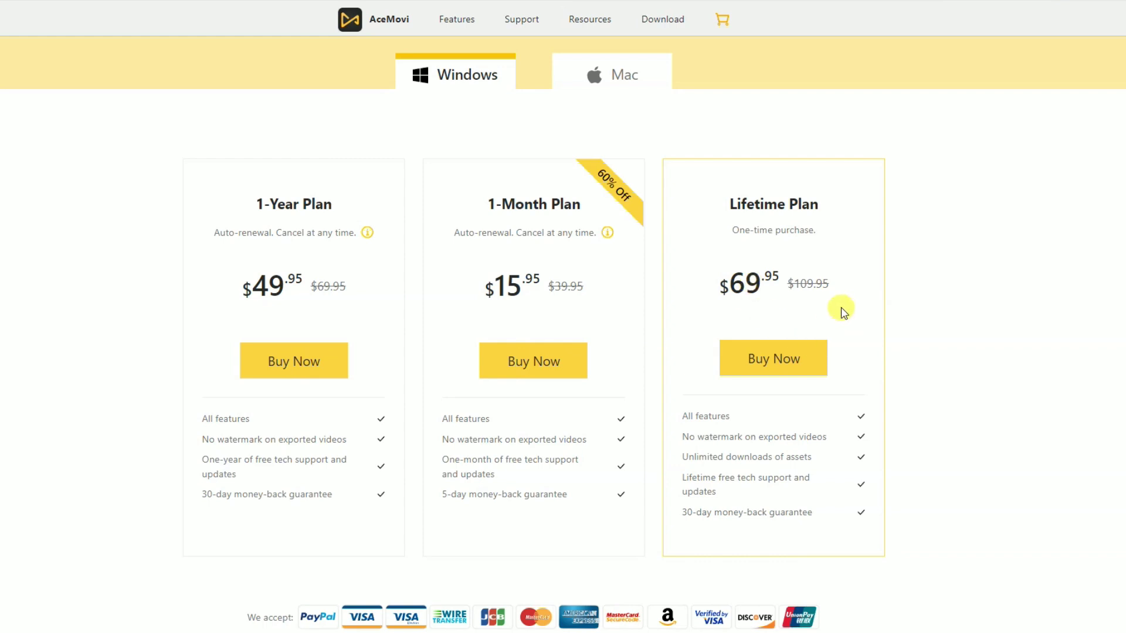
{"action": "scroll", "coordinate": [843, 313], "scroll_direction": "down", "scroll_amount": 1}
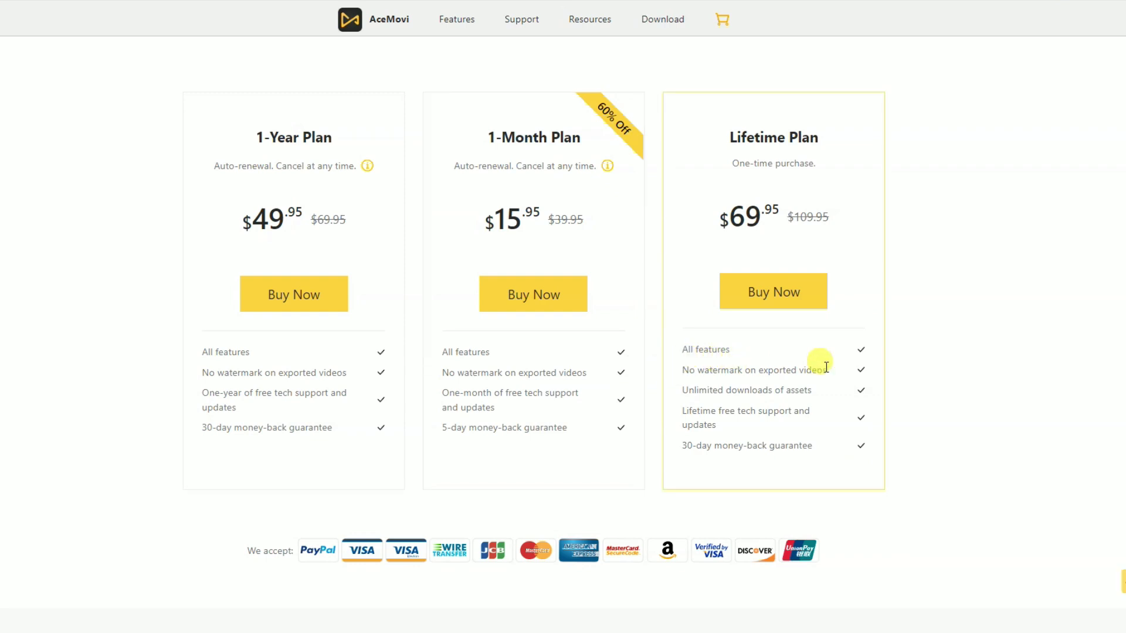